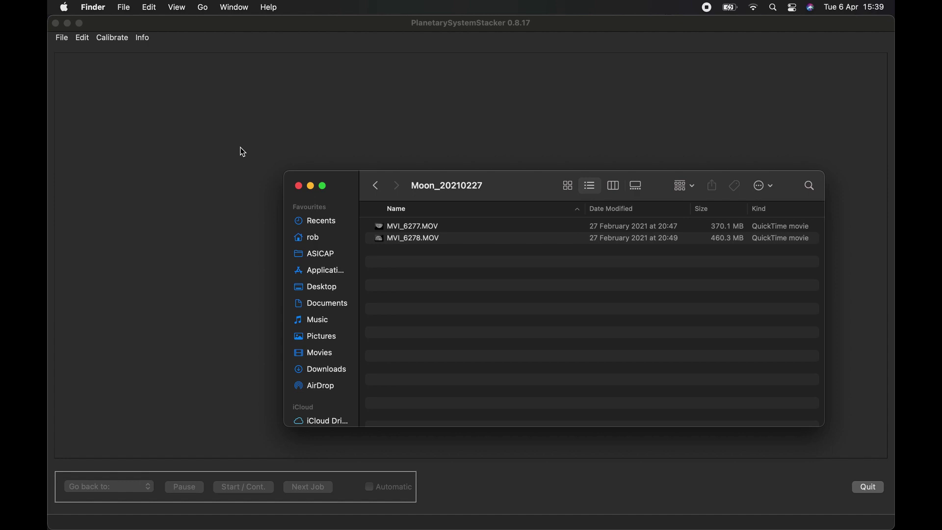
# Quick Look preview both MVI_6277.MOV and MVI_6278.MOV in the Moon_20210227 folder.
pyautogui.click(243, 152)
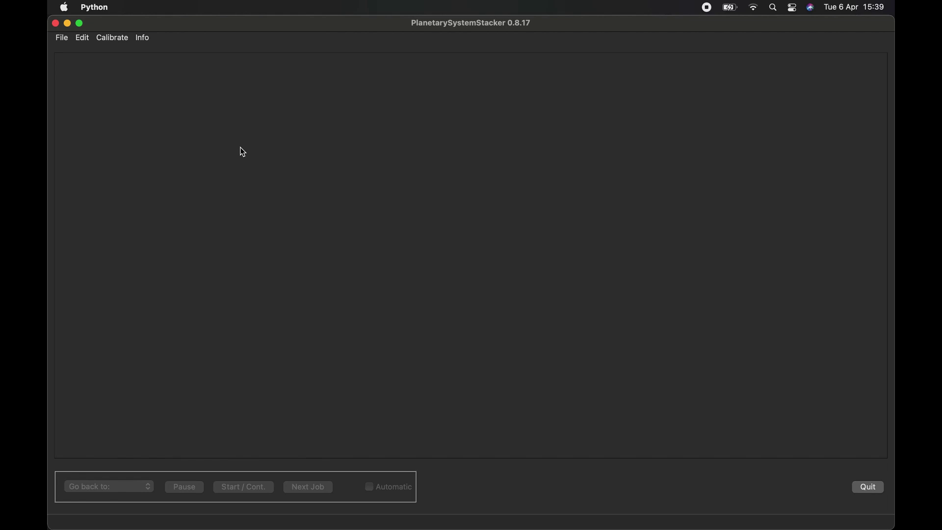
pyautogui.press('super+Tab')
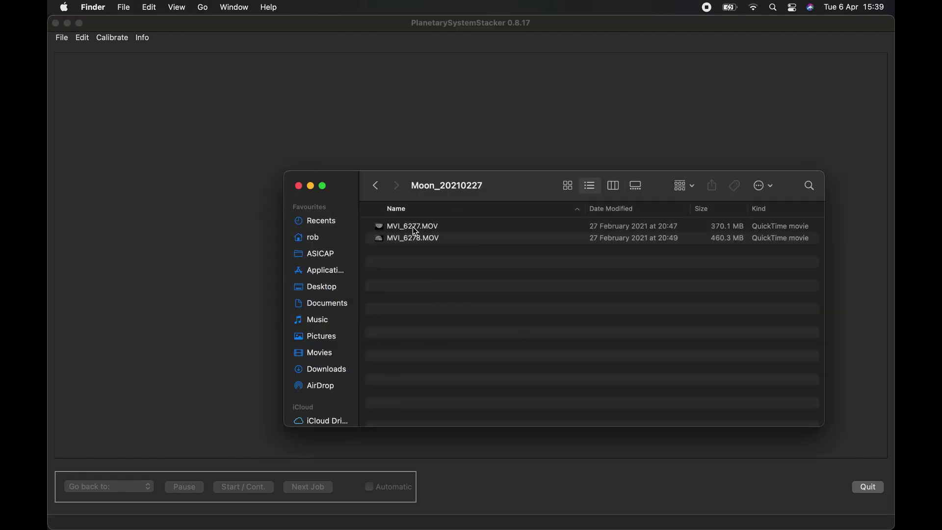
pyautogui.click(415, 229)
pyautogui.press('space')
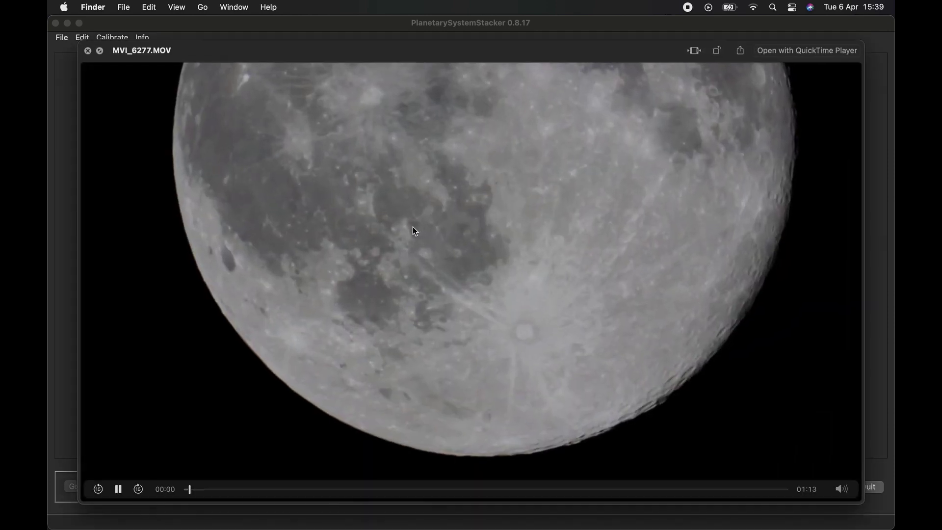
pyautogui.press('space')
pyautogui.click(413, 235)
pyautogui.press('space')
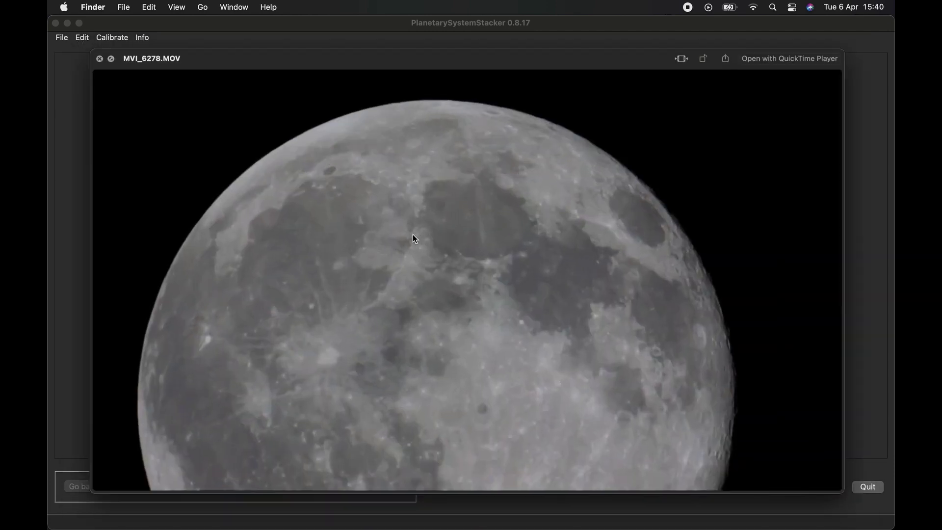
pyautogui.press('space')
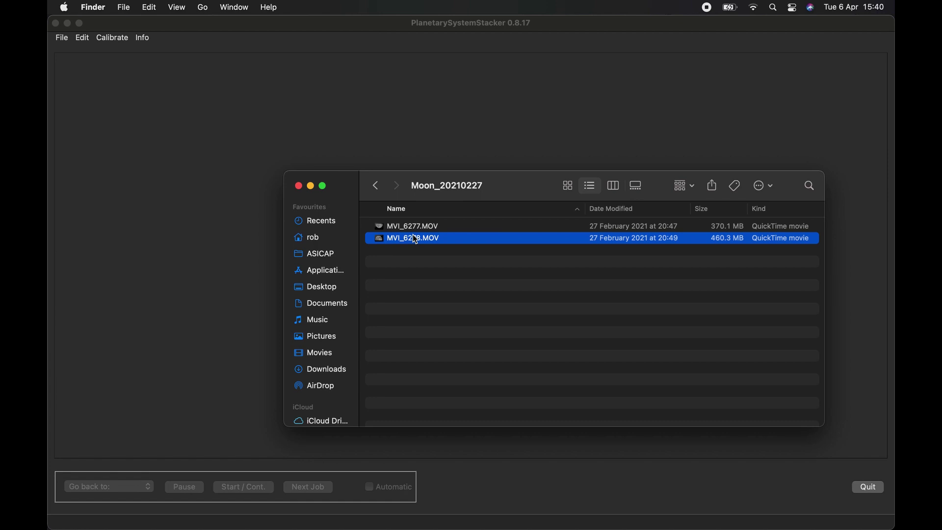
# Play MVI_6277.MOV in Quick Look and pause it at 00:09.
pyautogui.click(413, 229)
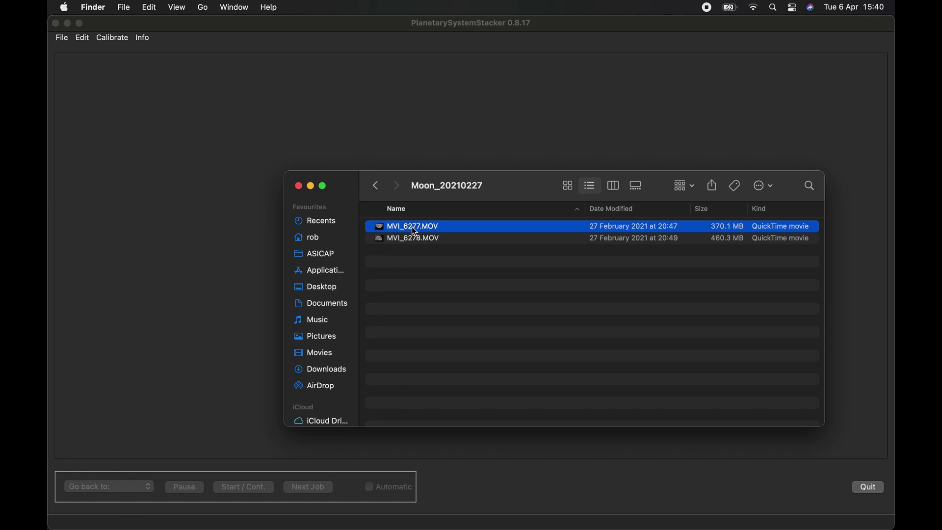
pyautogui.press('space')
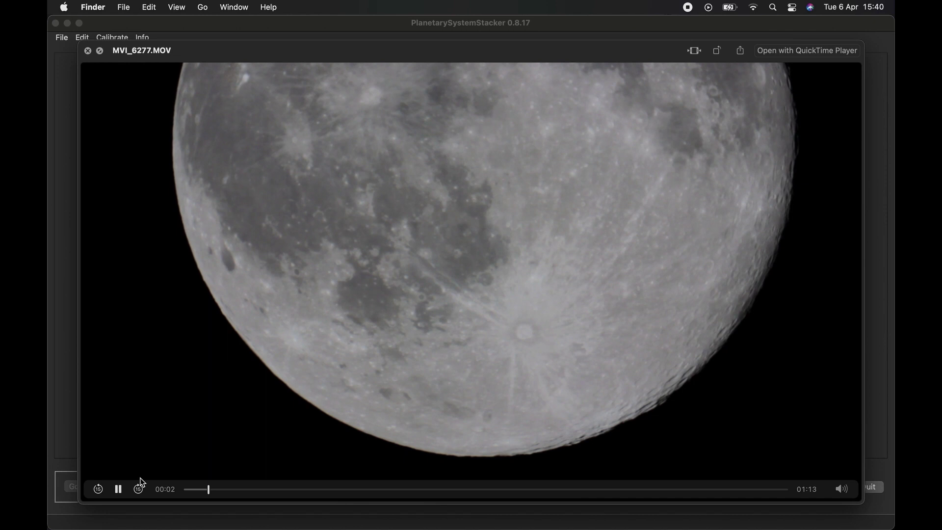
pyautogui.click(119, 489)
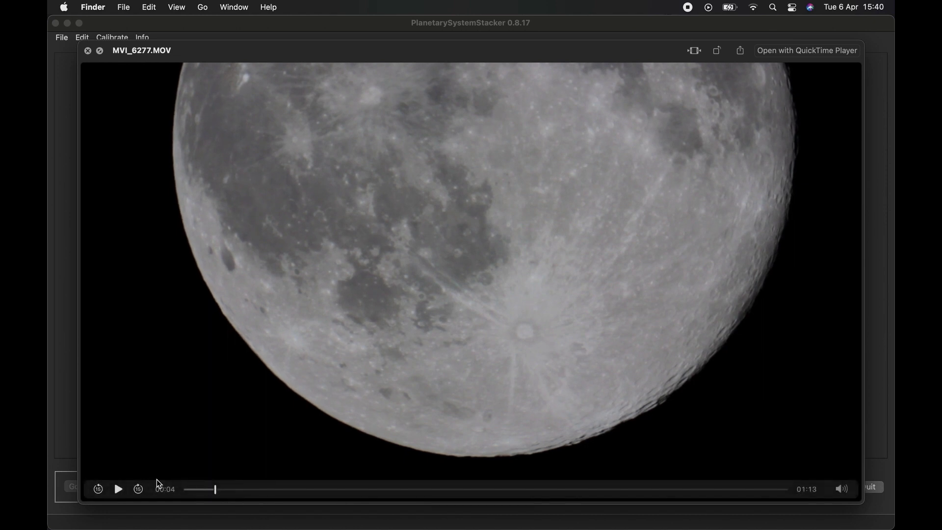
pyautogui.click(119, 489)
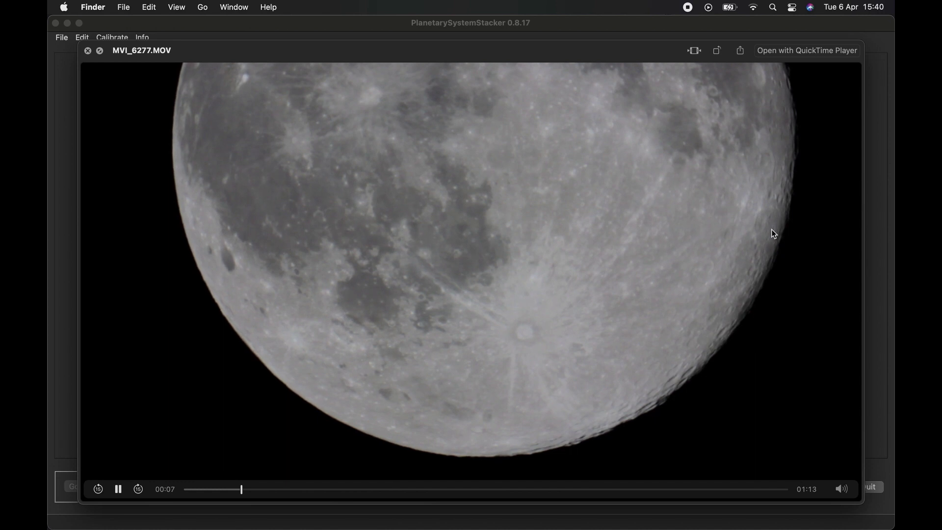
pyautogui.click(118, 489)
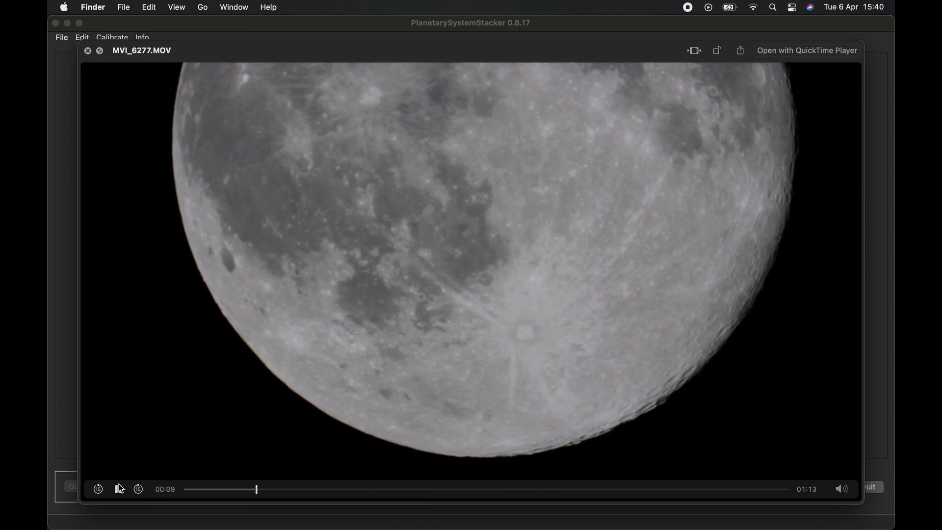
# In the stacker's configuration, set the workflow output images to tiff.
pyautogui.click(88, 51)
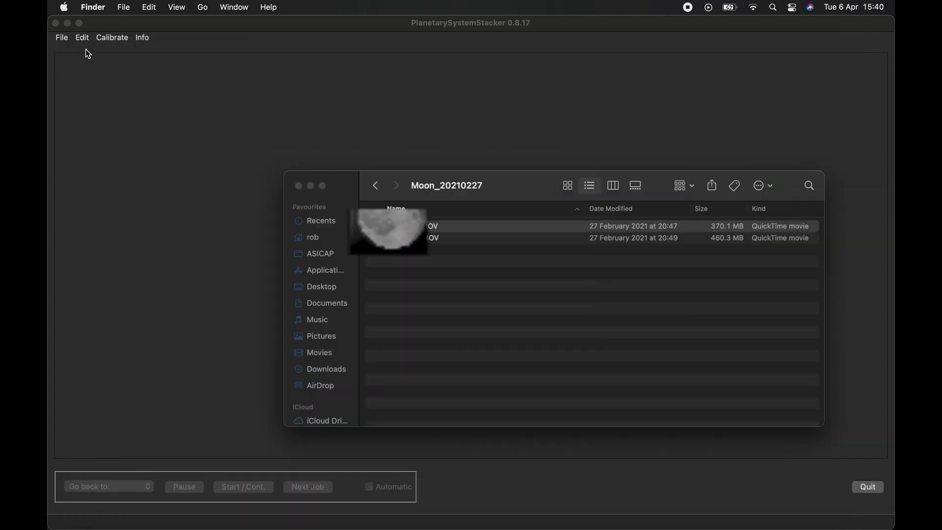
pyautogui.press('Return')
pyautogui.click(87, 41)
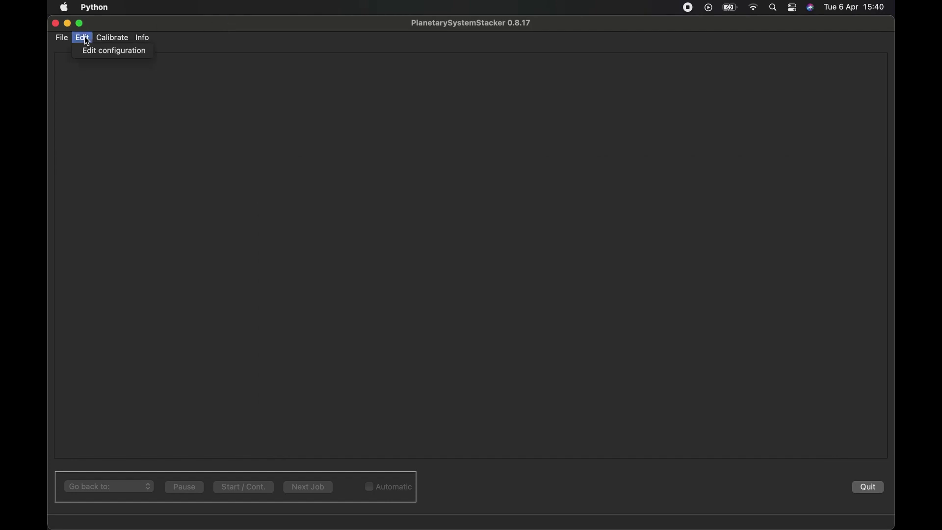
pyautogui.click(87, 50)
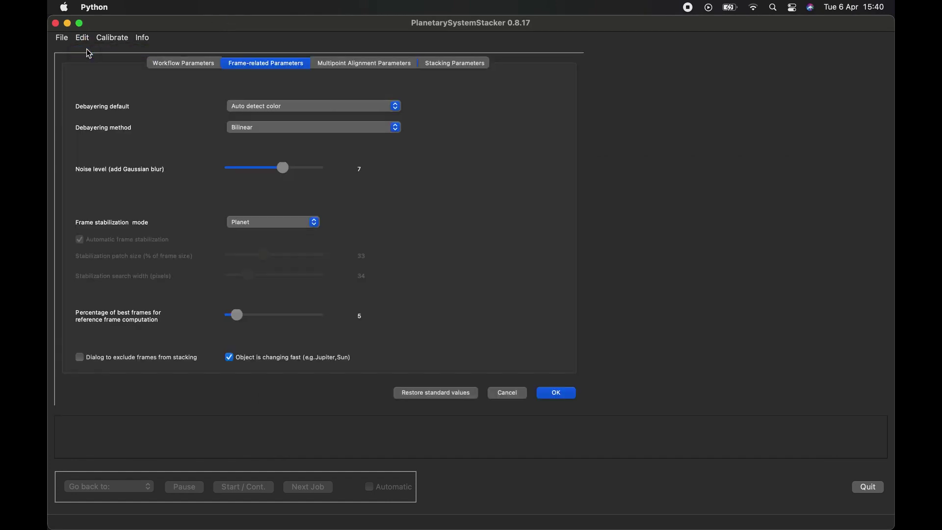
pyautogui.click(198, 64)
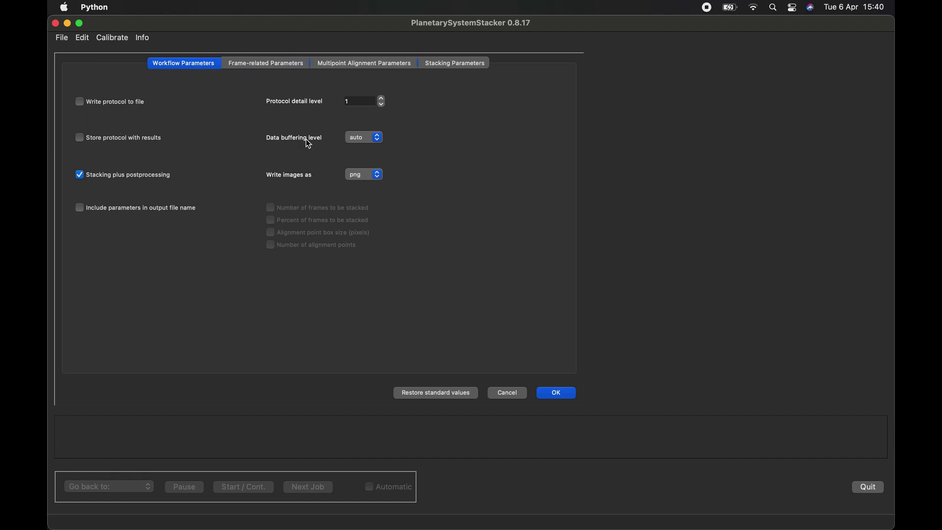
pyautogui.click(363, 175)
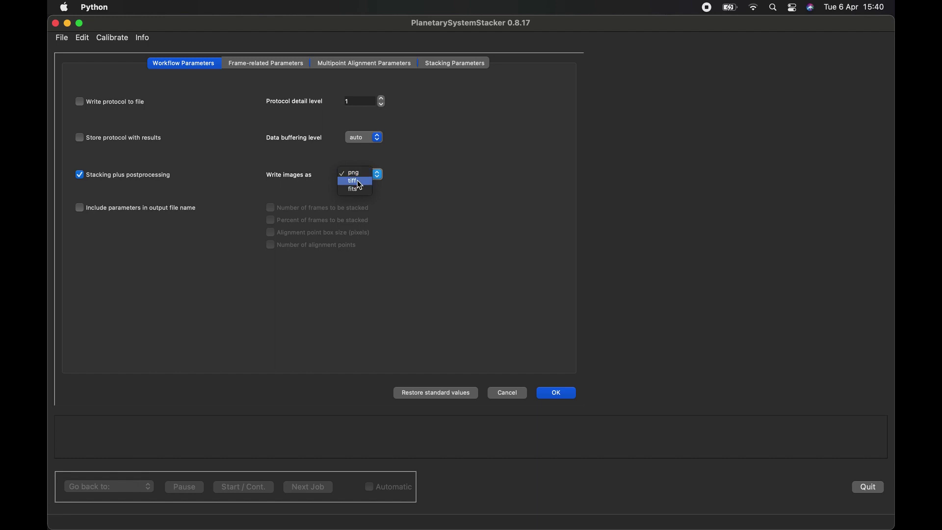
pyautogui.click(359, 184)
pyautogui.click(359, 177)
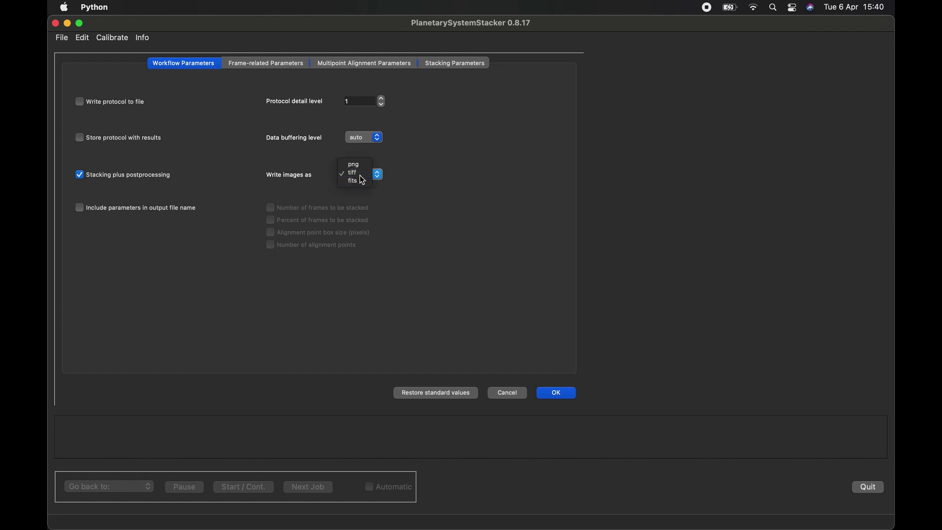
pyautogui.click(362, 175)
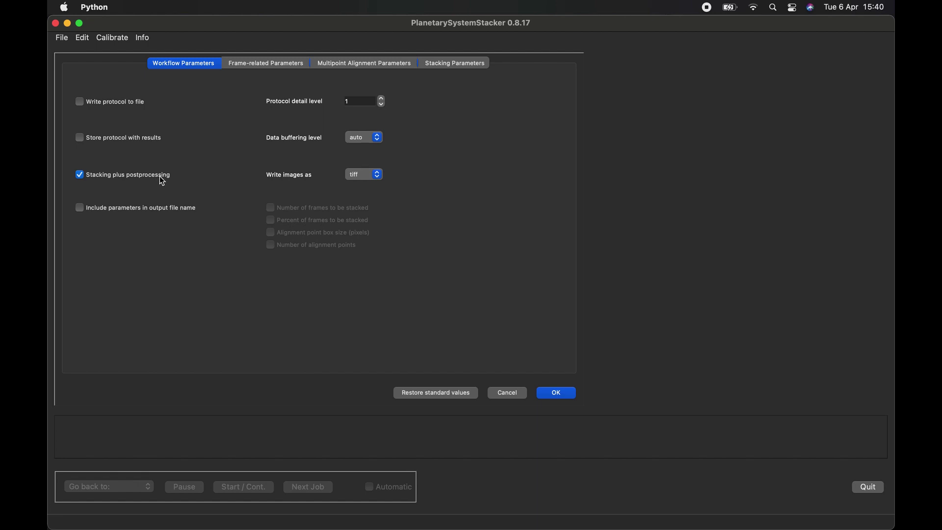
# Keep drizzling at 2x, set frame stabilization mode to Surface, and apply the configuration.
pyautogui.click(256, 64)
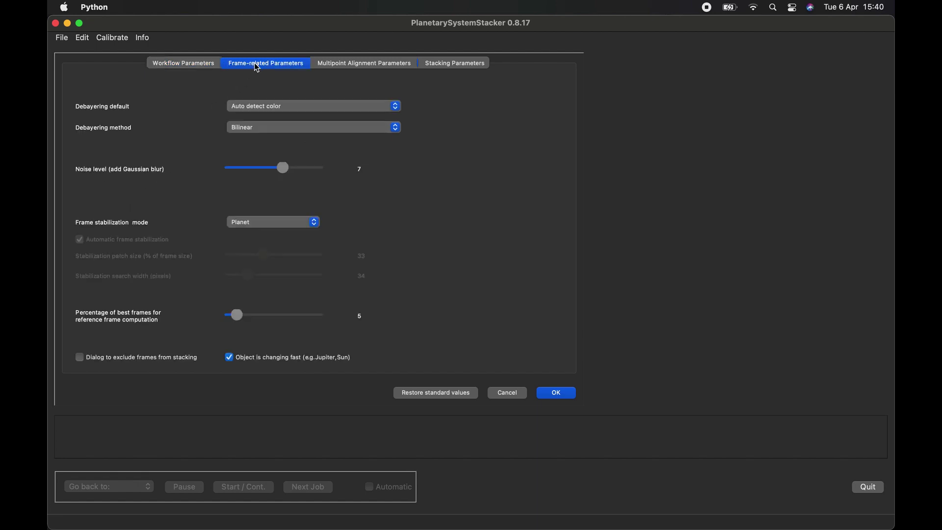
pyautogui.click(338, 65)
pyautogui.click(429, 68)
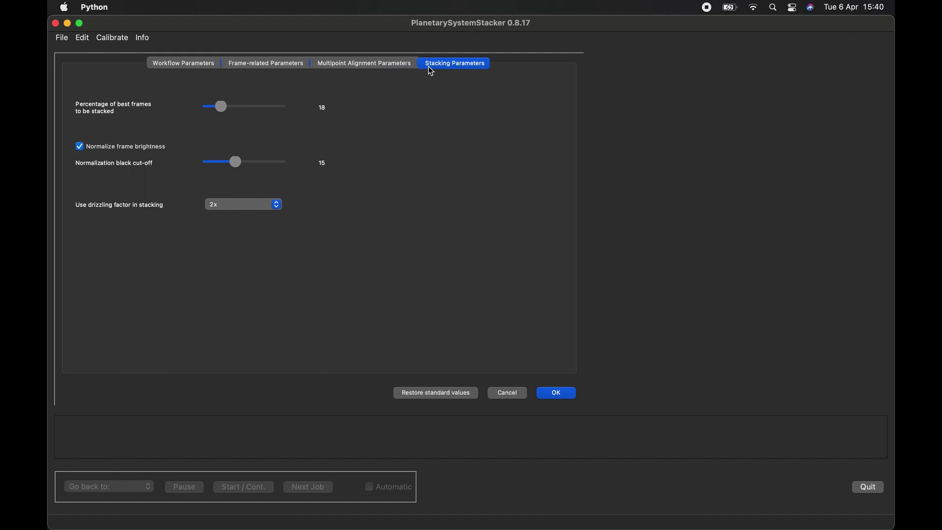
pyautogui.click(262, 207)
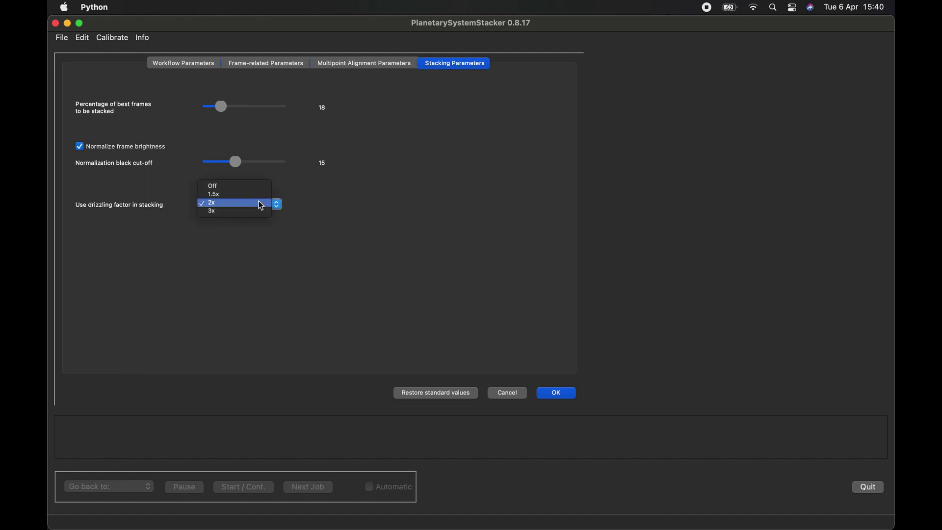
pyautogui.click(263, 202)
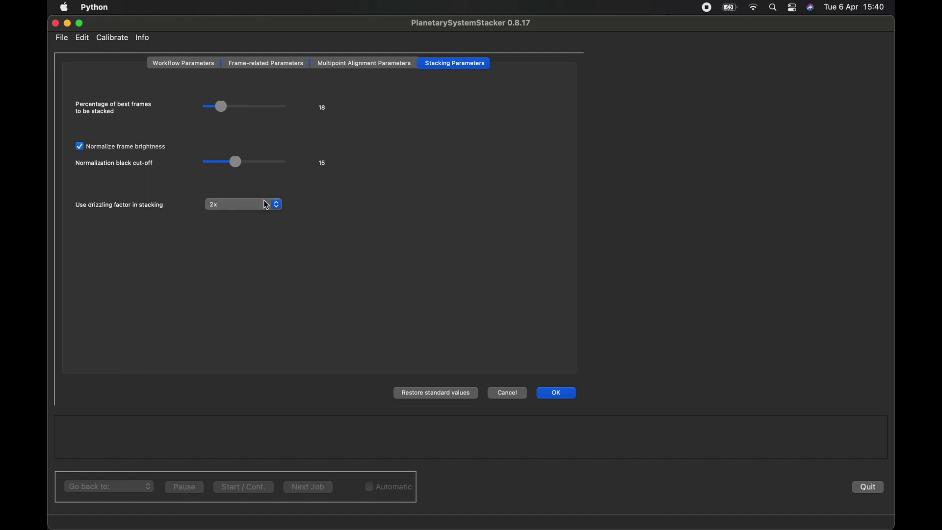
pyautogui.click(384, 64)
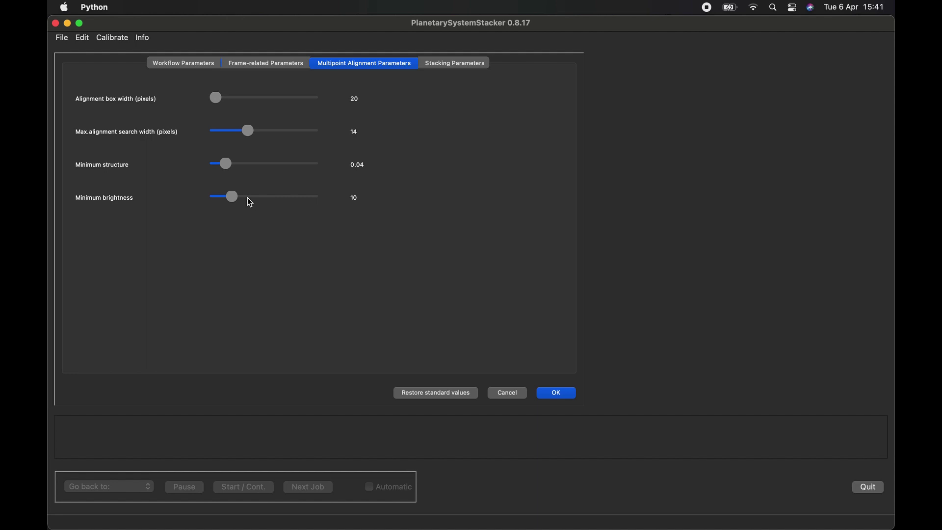
pyautogui.click(275, 65)
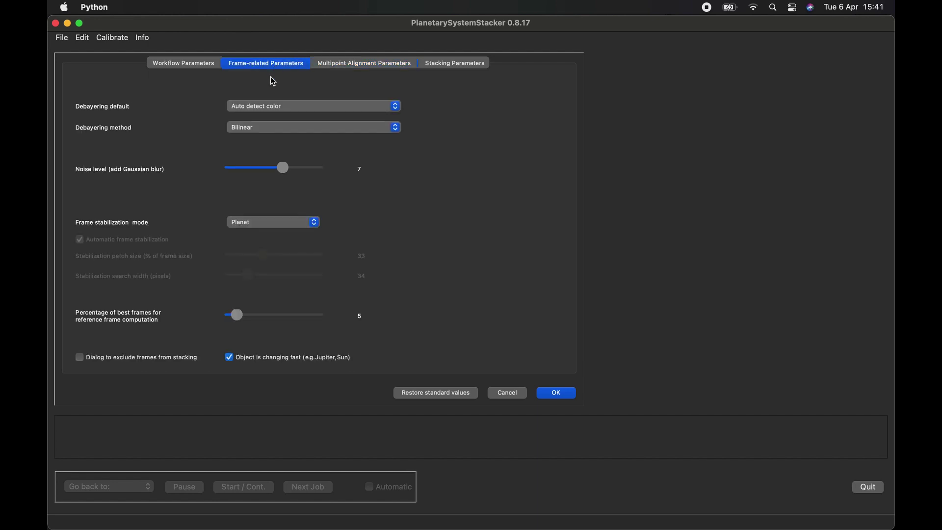
pyautogui.click(252, 222)
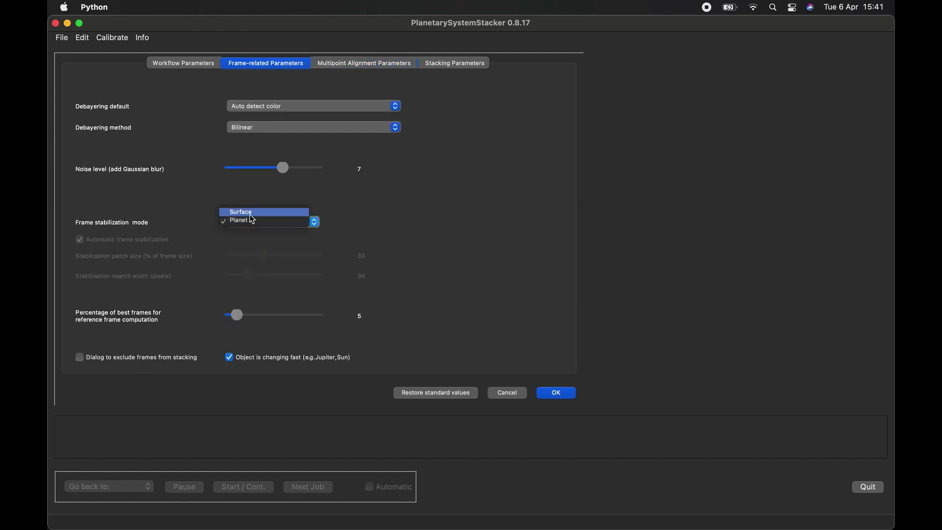
pyautogui.click(252, 212)
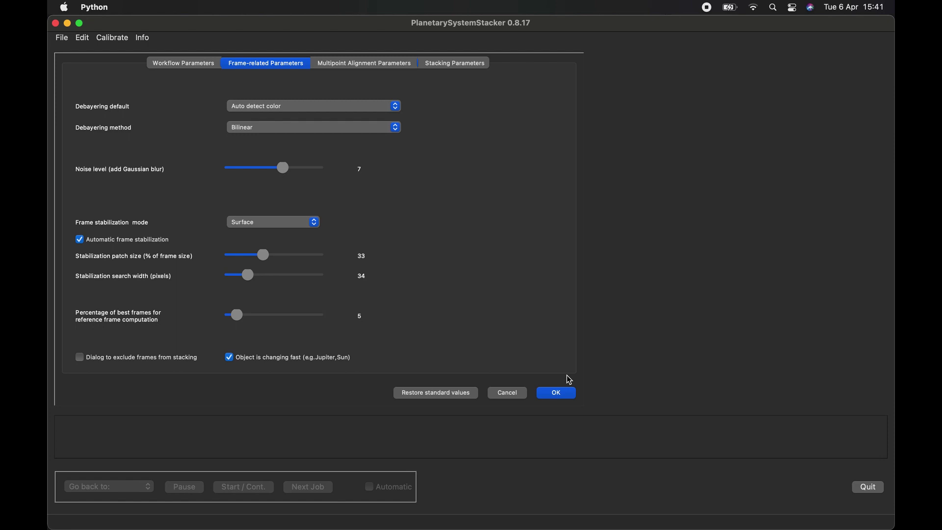
pyautogui.click(555, 392)
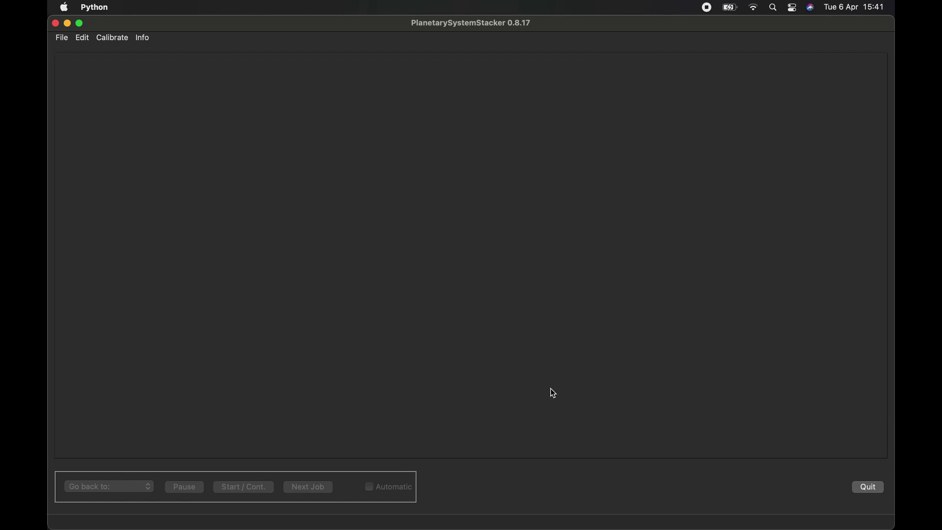
# Open MVI_6277.MOV from the Moon_20210227 folder and confirm it in the job list.
pyautogui.click(87, 39)
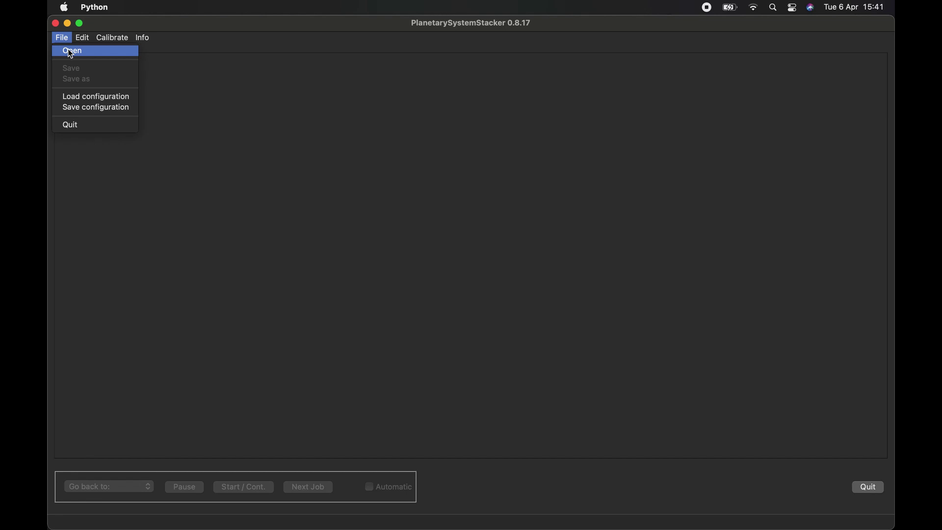
pyautogui.click(71, 51)
pyautogui.click(221, 89)
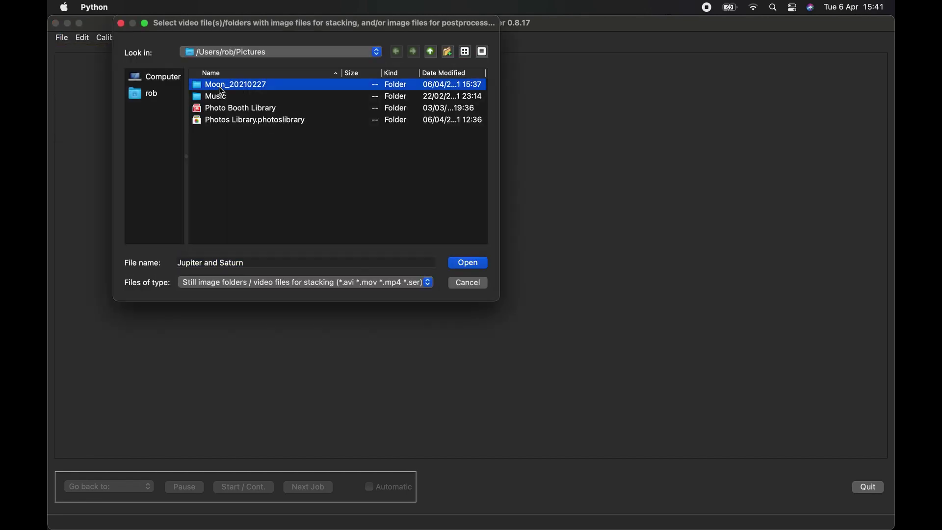
pyautogui.doubleClick(221, 89)
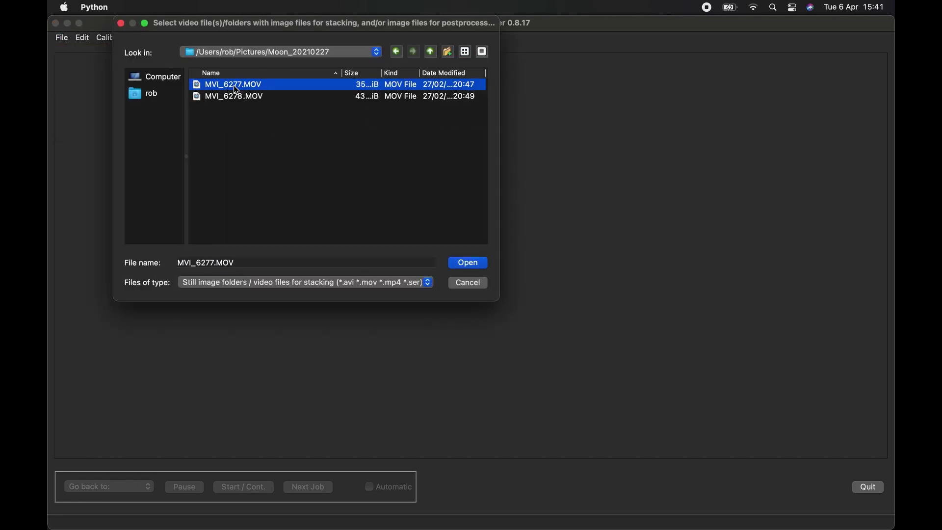
pyautogui.doubleClick(237, 89)
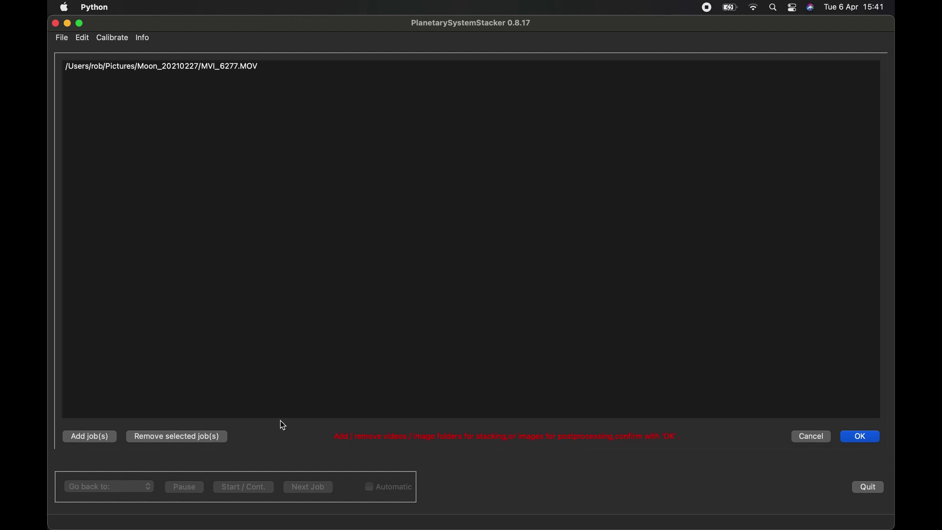
pyautogui.click(859, 435)
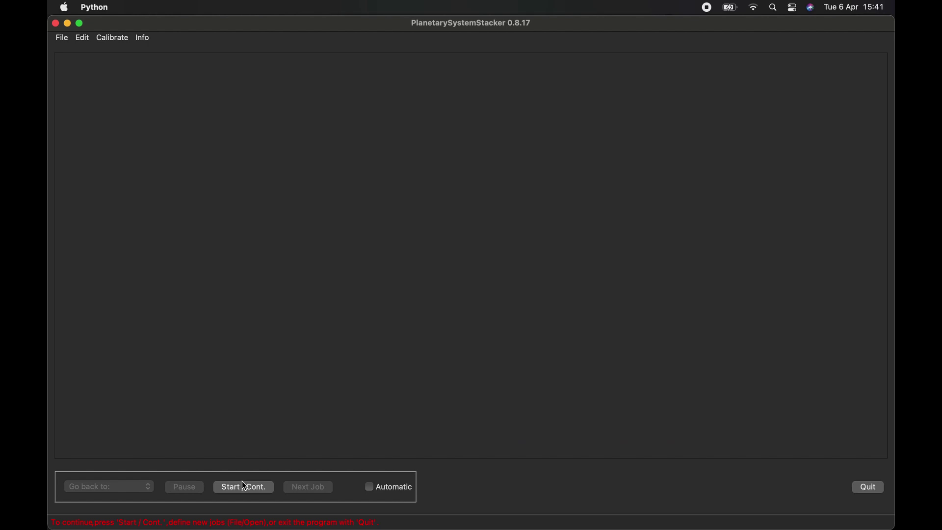
# Start processing MVI_6277.MOV and try stacked-frame percentages of 22 and 16.
pyautogui.click(241, 489)
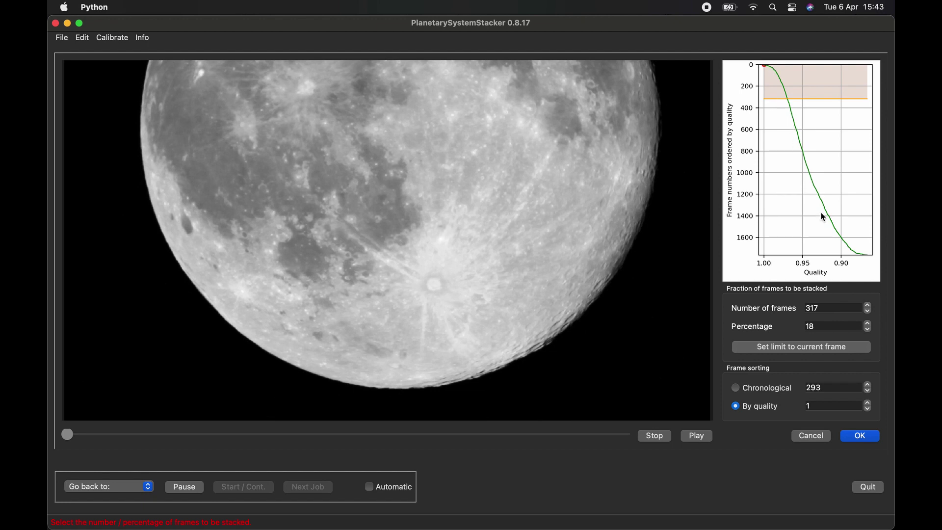
pyautogui.click(869, 324)
pyautogui.click(868, 325)
pyautogui.click(869, 325)
pyautogui.click(869, 324)
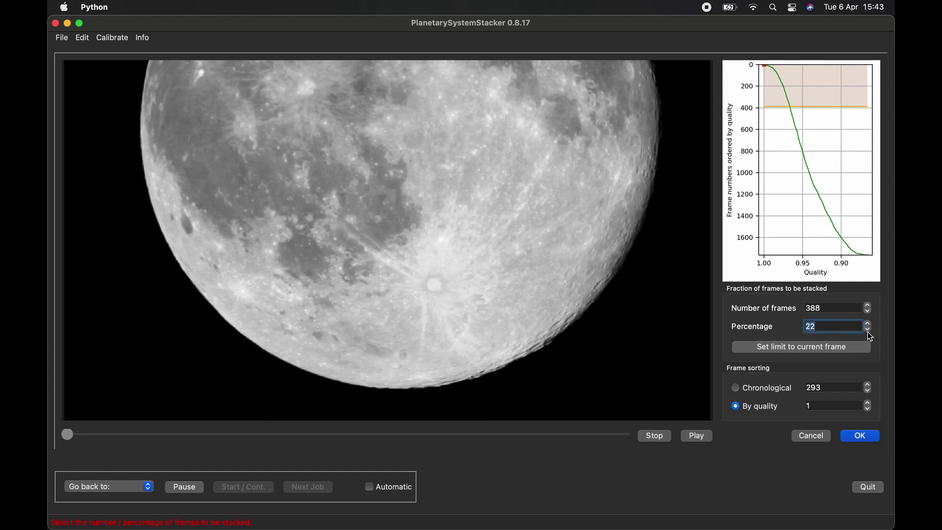
pyautogui.click(868, 329)
pyautogui.click(868, 329)
pyautogui.click(868, 329)
pyautogui.click(868, 329)
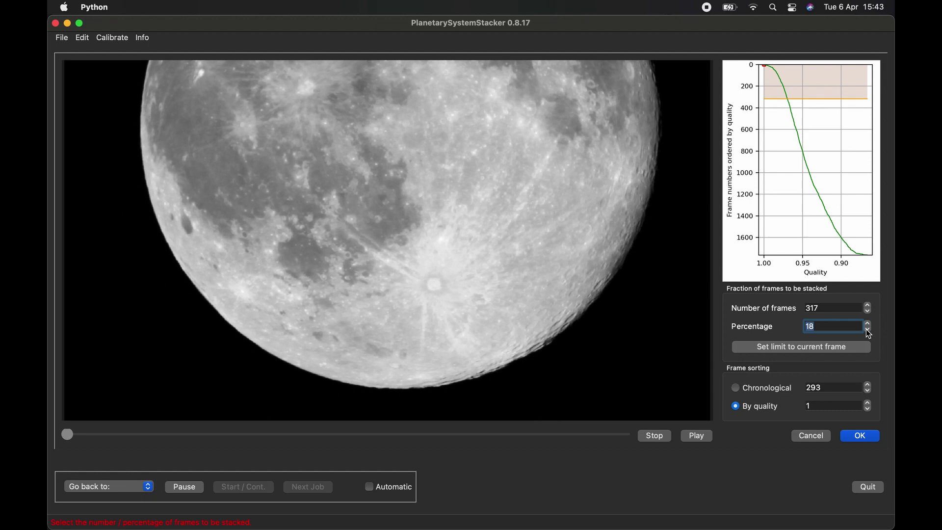
pyautogui.click(869, 329)
pyautogui.click(868, 329)
# Settle the stacked-frame percentage at 12%, giving 211 frames.
pyautogui.click(868, 325)
pyautogui.click(869, 324)
pyautogui.click(868, 324)
pyautogui.click(868, 330)
pyautogui.click(868, 329)
pyautogui.click(868, 330)
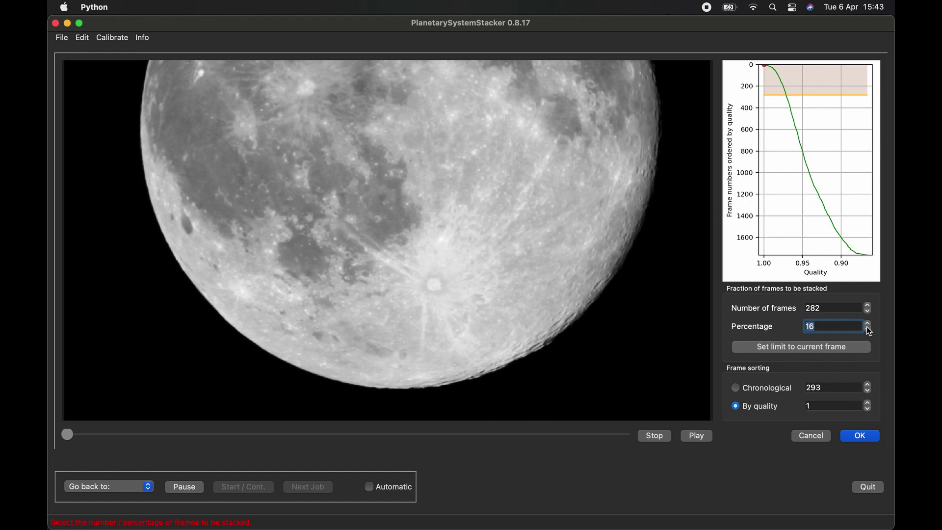
pyautogui.click(869, 330)
pyautogui.click(868, 329)
pyautogui.click(869, 330)
pyautogui.click(869, 330)
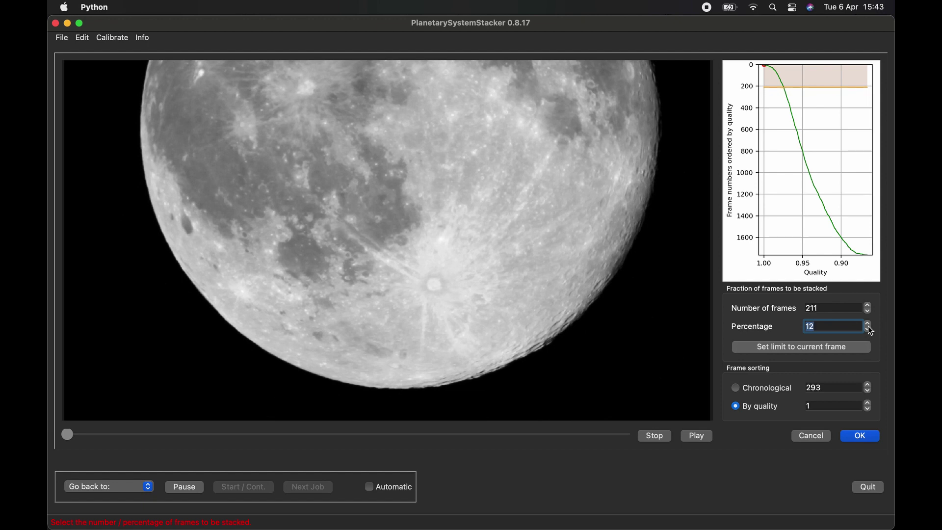
pyautogui.click(869, 323)
pyautogui.click(869, 330)
# Accept the 12% frame selection to proceed to region-of-interest selection.
pyautogui.click(856, 438)
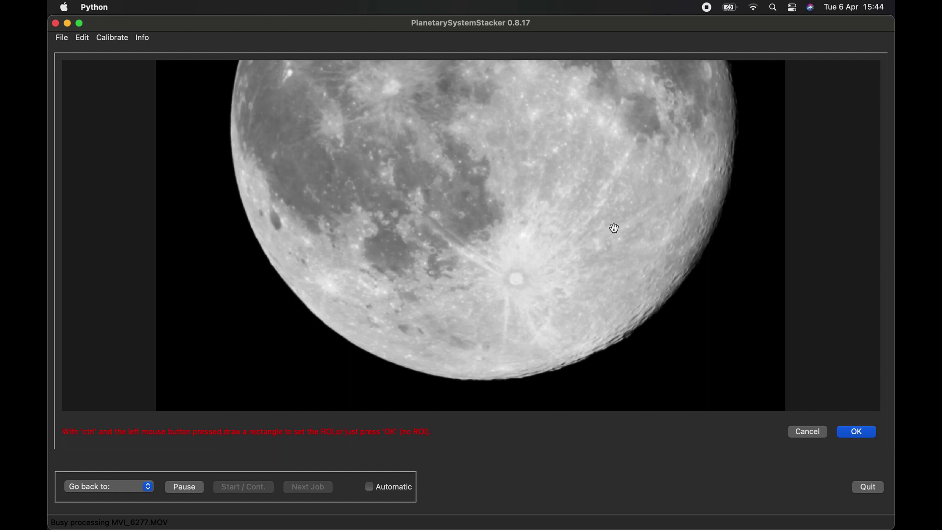
# Keep the full frame as ROI and build an alignment-point grid with 52-pixel boxes.
pyautogui.click(866, 436)
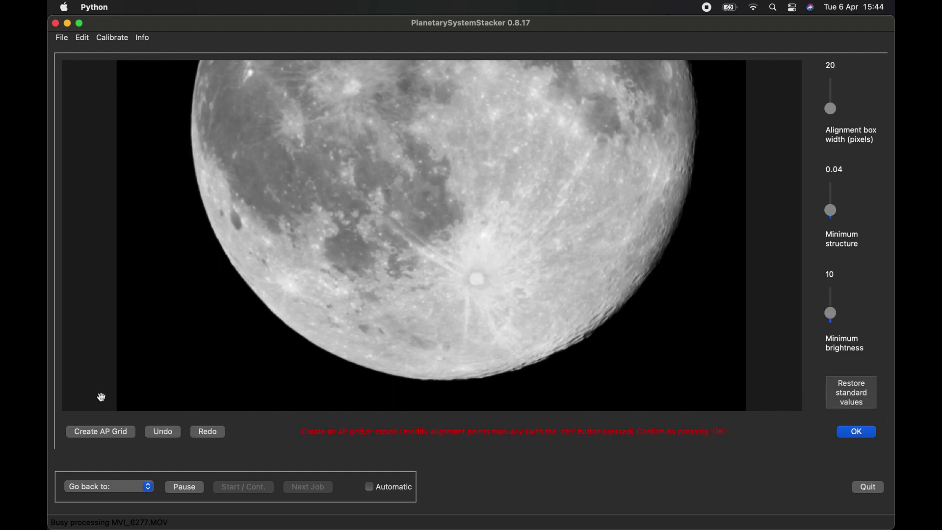
pyautogui.click(101, 431)
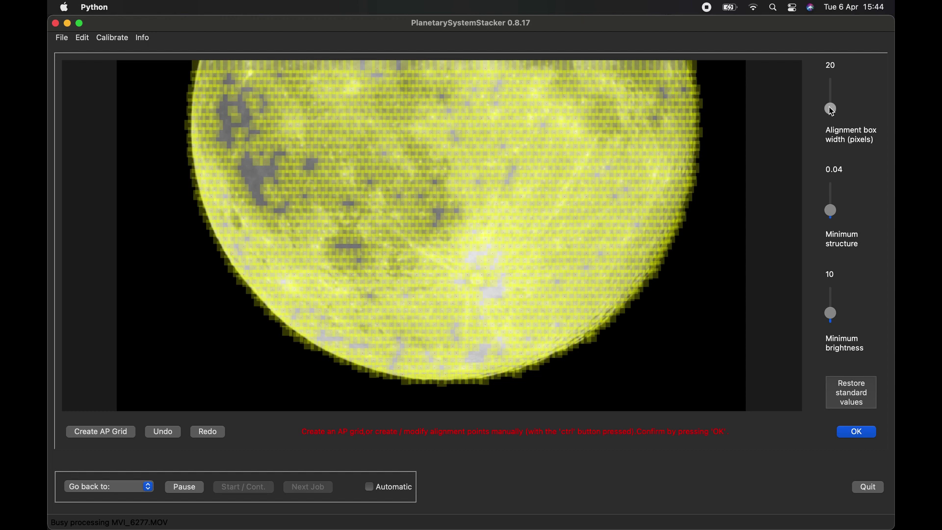
pyautogui.moveTo(829, 111); pyautogui.dragTo(830, 102)
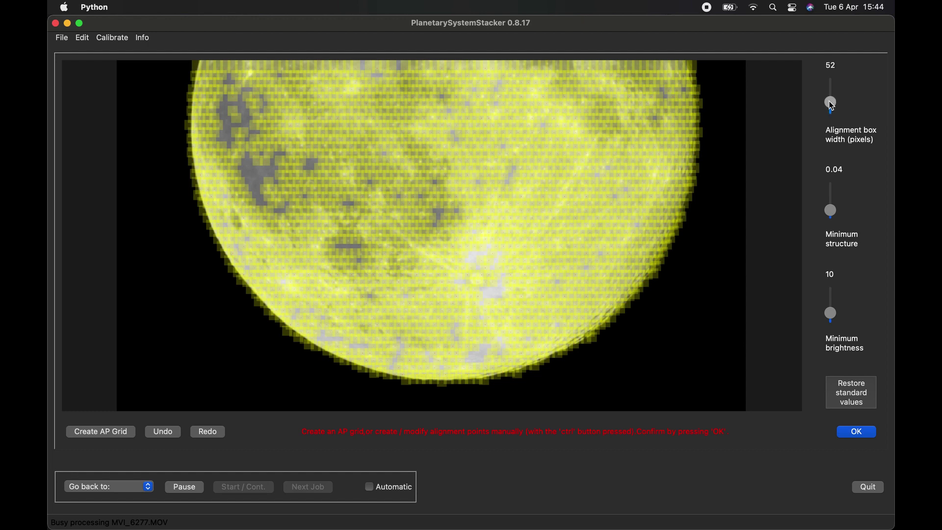
pyautogui.click(102, 435)
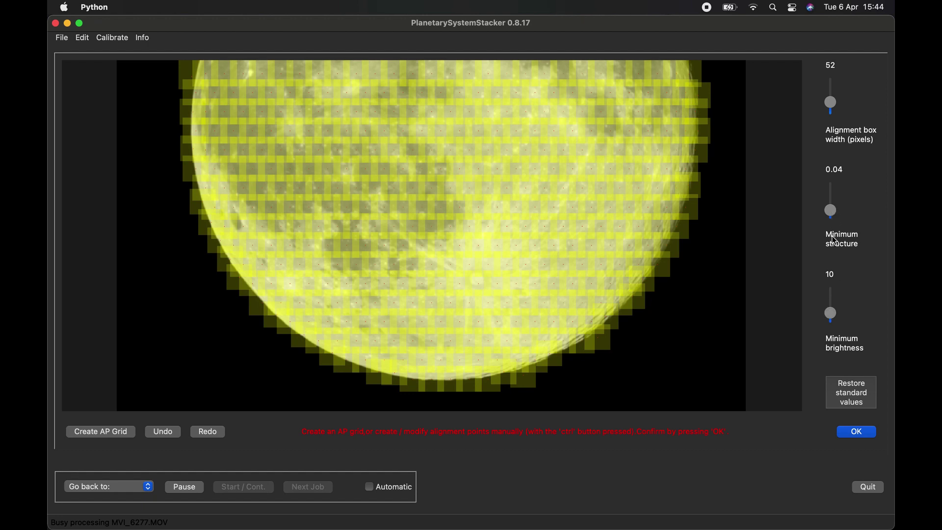
# Confirm the alignment points, stack the frames, and dismiss the warp-size histogram to save.
pyautogui.click(858, 434)
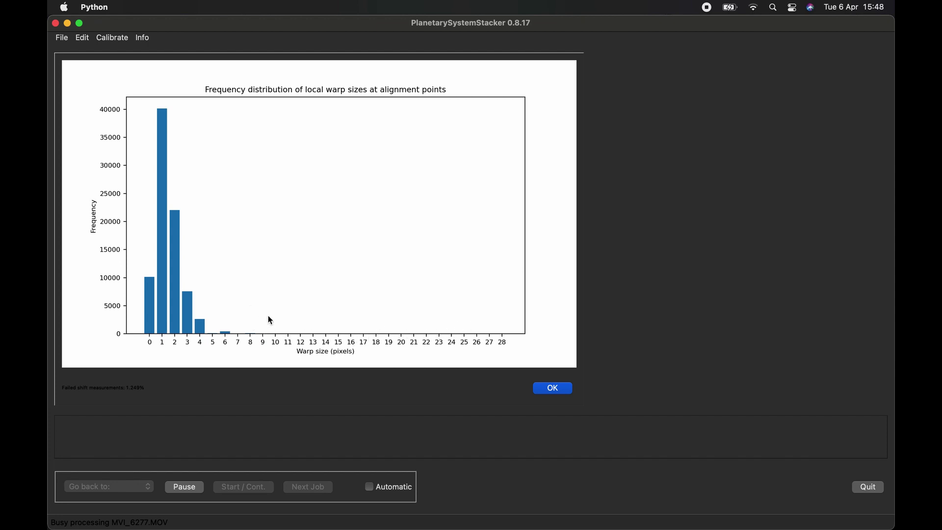
pyautogui.click(563, 388)
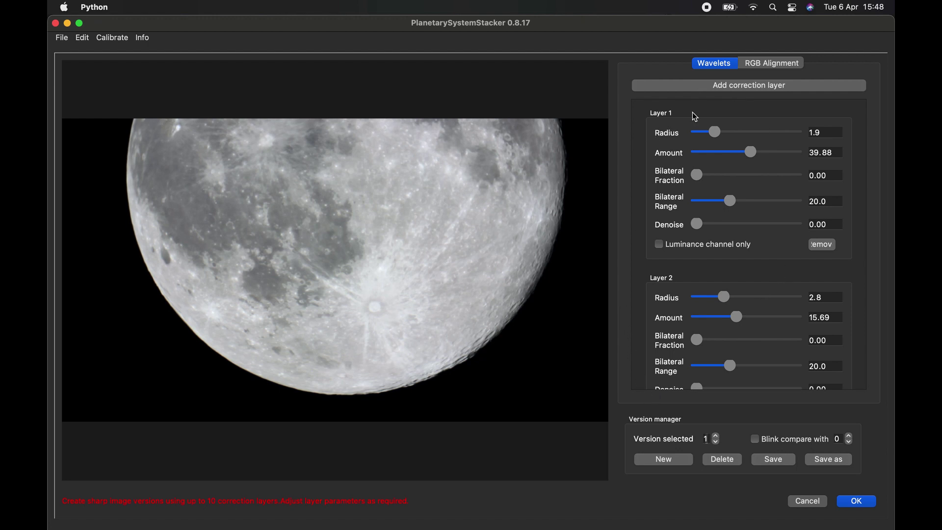
# Remove wavelet layers 4, 3 and 2 and reset layer 1 to radius 1.0, amount 1.00.
pyautogui.scroll(-10, 808, 215)
pyautogui.scroll(3, 809, 221)
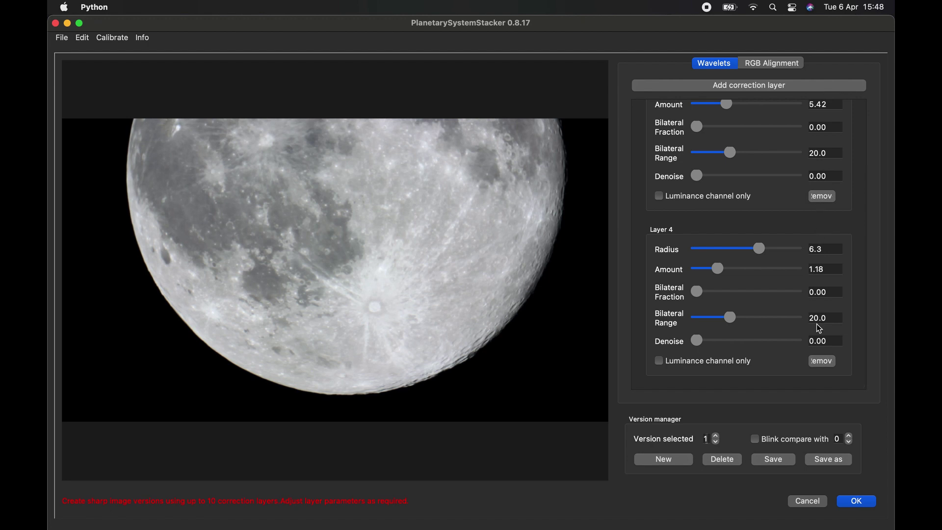
pyautogui.click(822, 361)
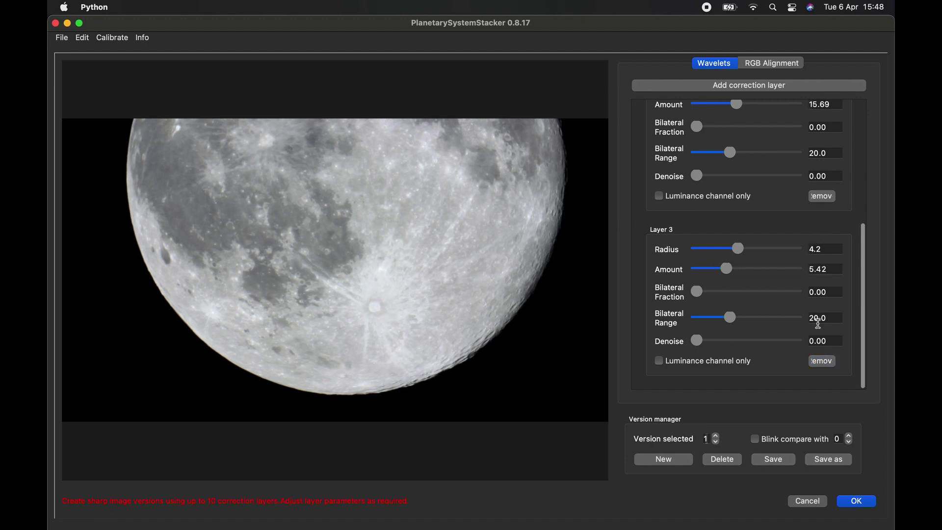
pyautogui.click(822, 361)
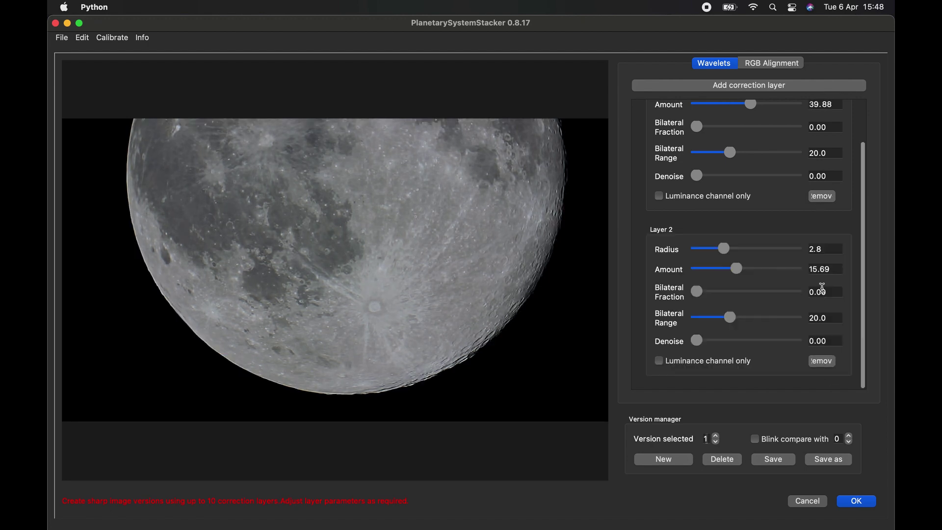
pyautogui.click(828, 361)
pyautogui.click(827, 245)
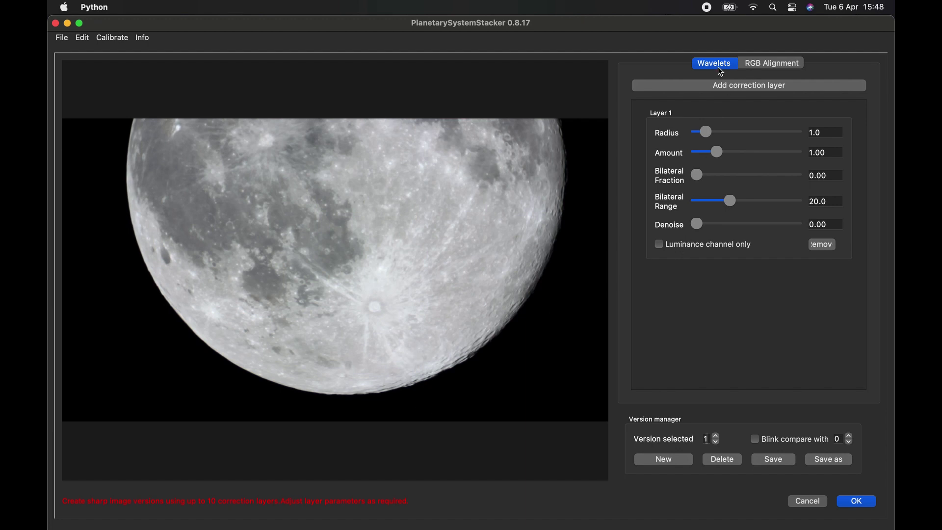
# Check the RGB Alignment settings, then return to the Wavelets layer settings.
pyautogui.click(759, 64)
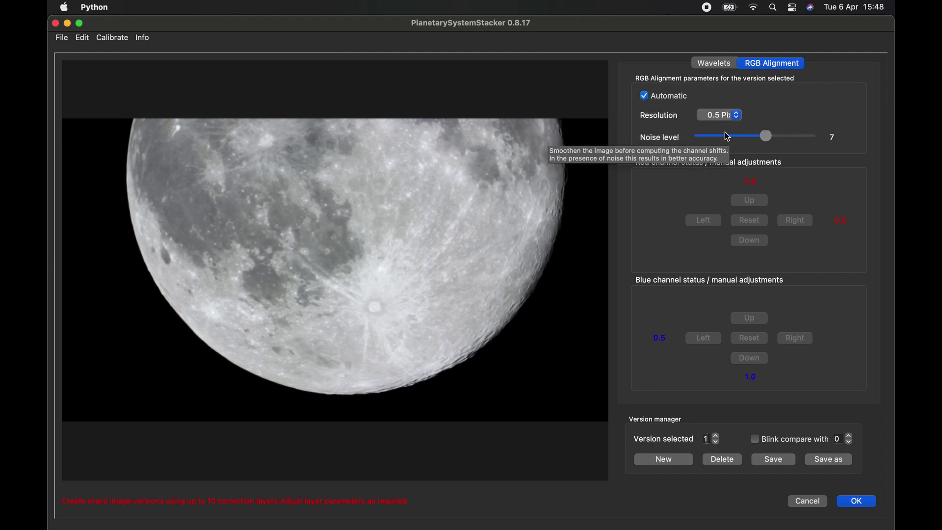
pyautogui.click(723, 69)
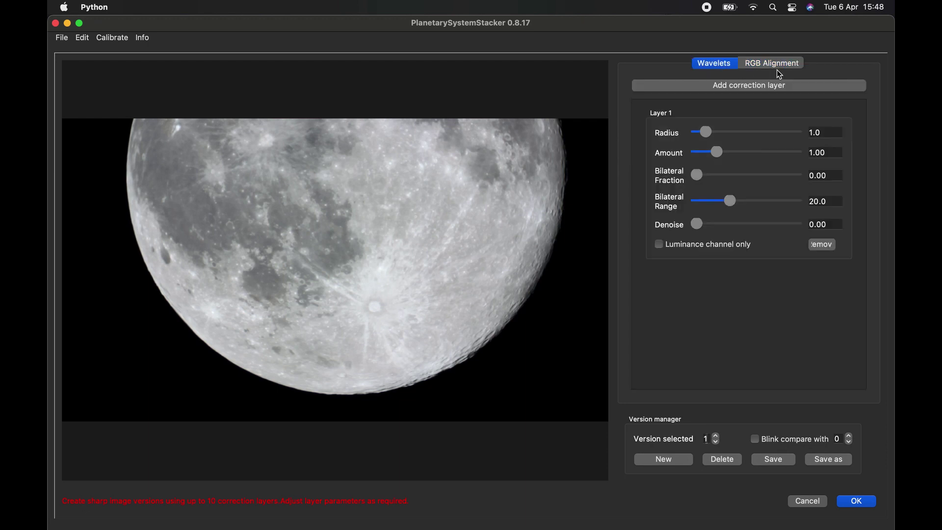
pyautogui.click(775, 69)
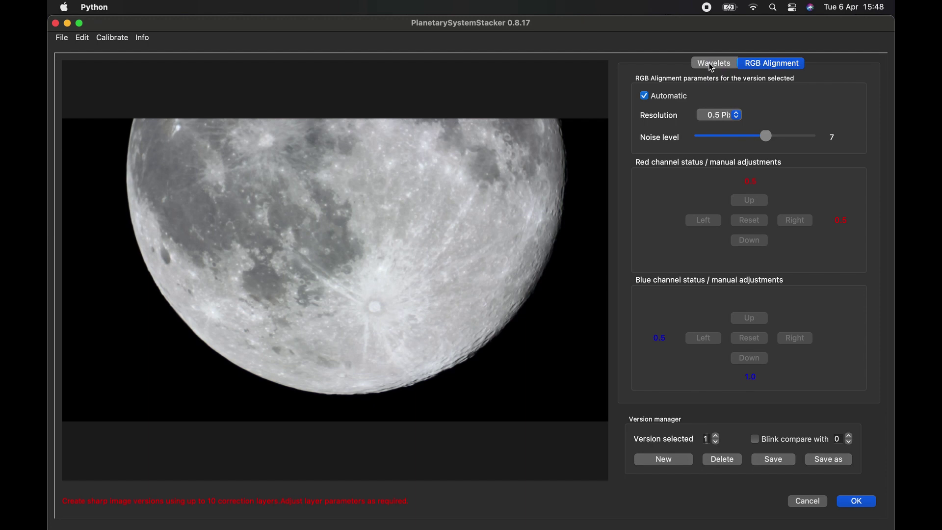
pyautogui.click(712, 67)
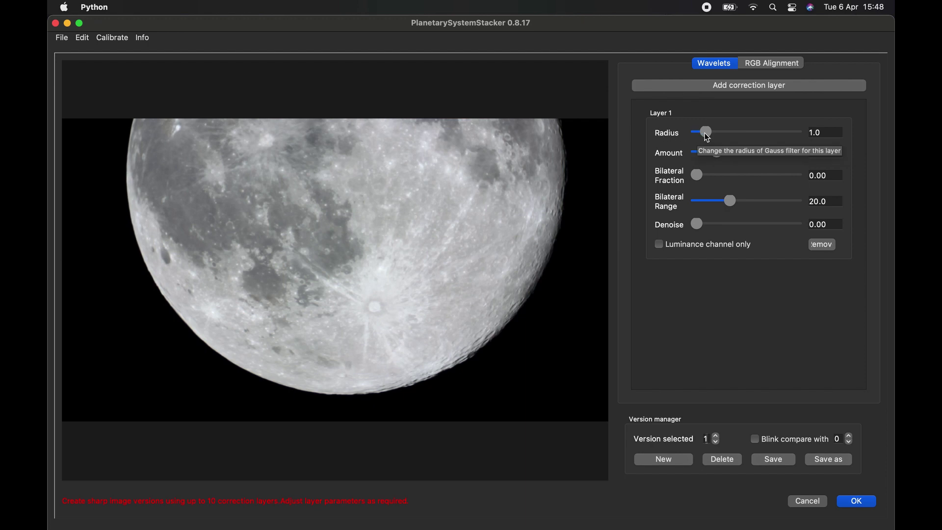
# Try layer 1 radius values from 0.8 to 2.7, settling on 1.6.
pyautogui.click(704, 132)
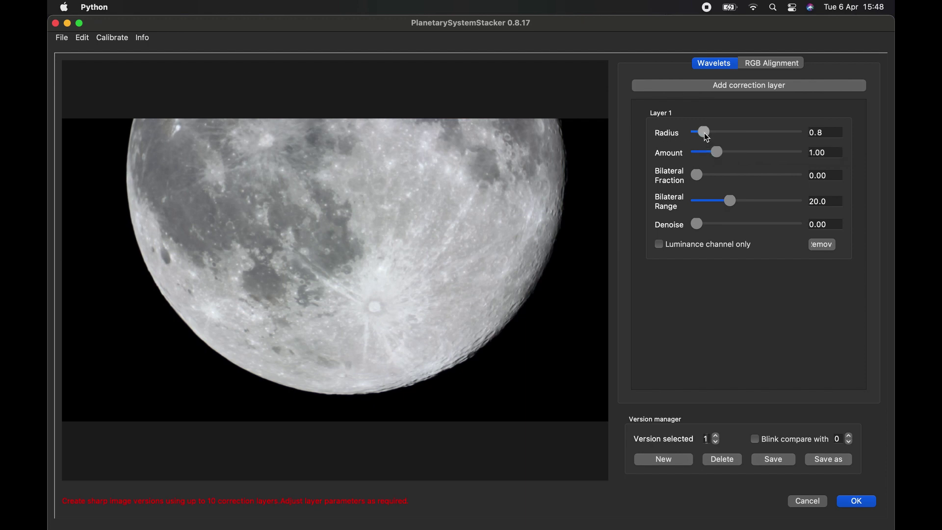
pyautogui.press('Left')
pyautogui.press('Right')
pyautogui.moveTo(705, 132); pyautogui.dragTo(708, 134)
pyautogui.press('Left')
pyautogui.moveTo(708, 133); pyautogui.dragTo(795, 151)
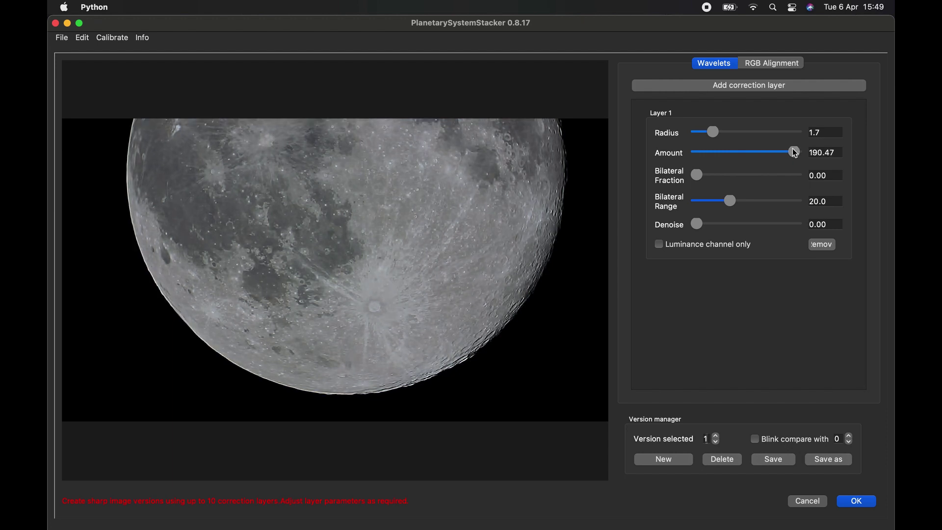
pyautogui.moveTo(716, 131); pyautogui.dragTo(713, 133)
# Recheck a stronger radius, return layer 1 to 1.6, and set its amount to 9.82.
pyautogui.scroll(-5, 711, 133)
pyautogui.scroll(10, 713, 133)
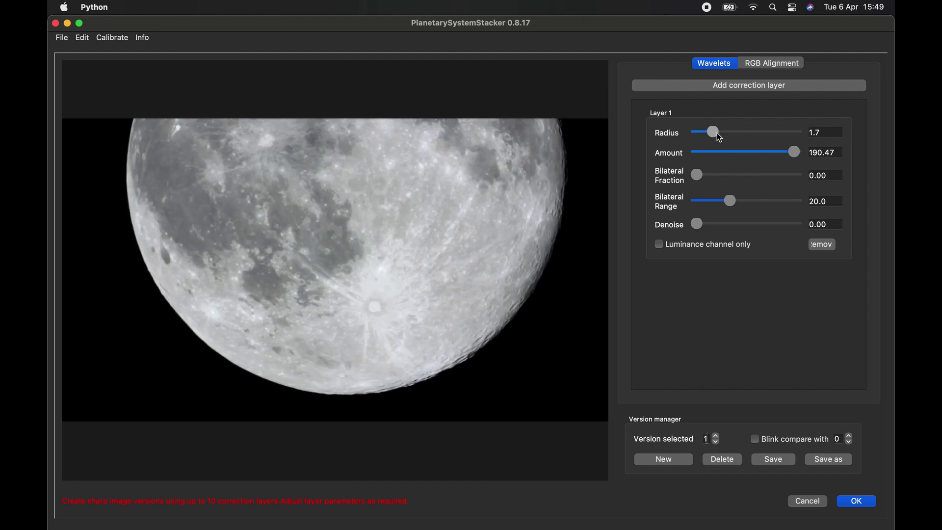
pyautogui.moveTo(724, 134); pyautogui.dragTo(804, 133)
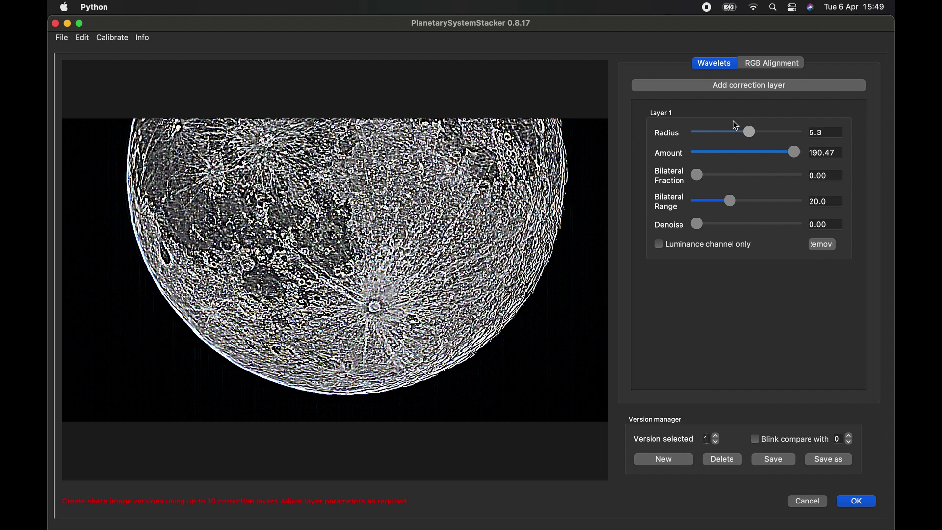
pyautogui.moveTo(735, 126); pyautogui.dragTo(713, 126)
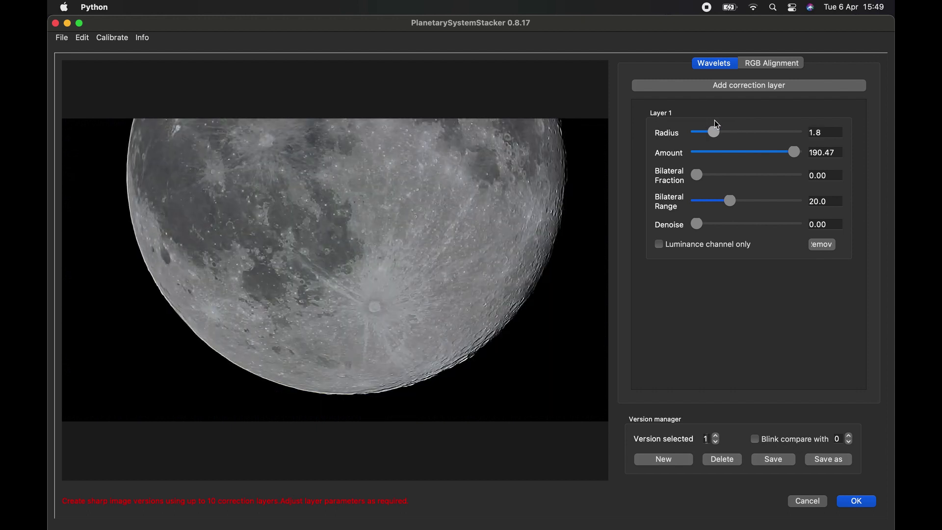
pyautogui.moveTo(714, 120); pyautogui.dragTo(713, 120)
pyautogui.moveTo(791, 153); pyautogui.dragTo(732, 153)
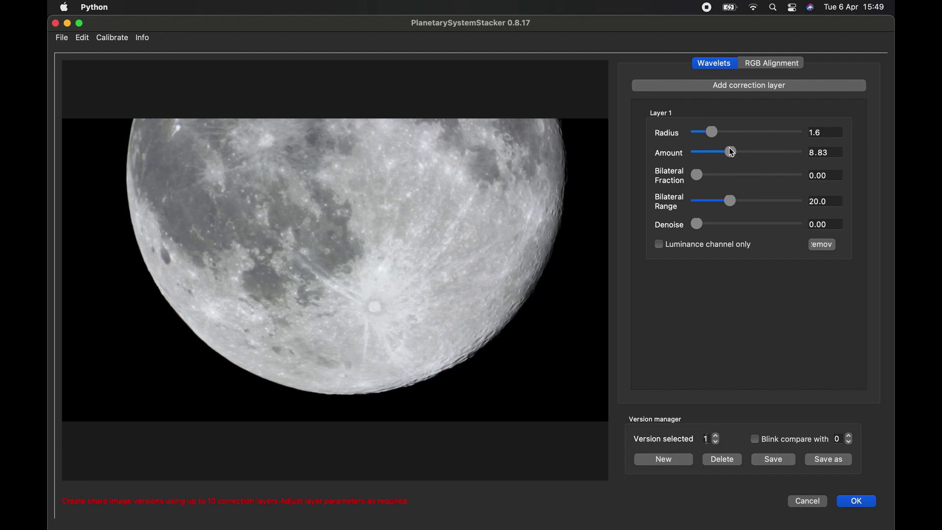
pyautogui.moveTo(729, 148); pyautogui.dragTo(731, 154)
# Add wavelet layers 2 and 3, raising their amounts (layer 3: radius 3.6, amount 4.07).
pyautogui.click(729, 92)
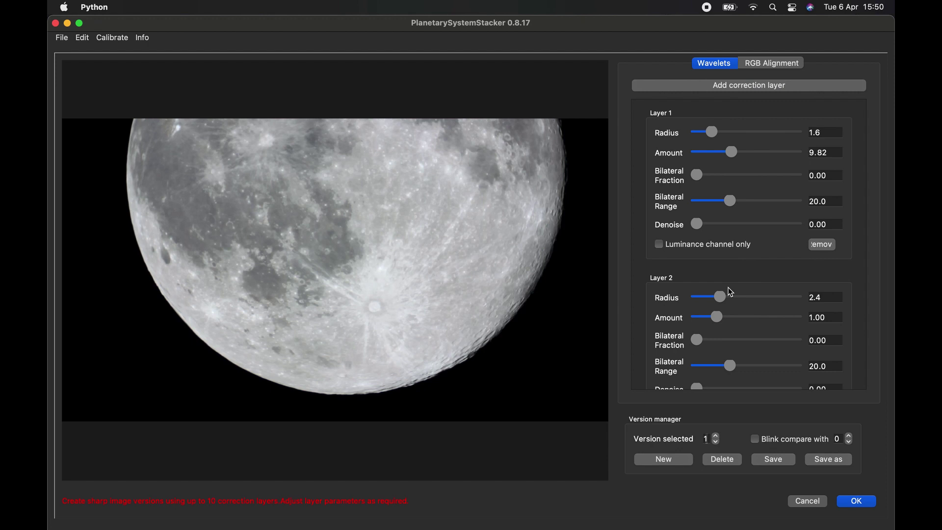
pyautogui.moveTo(714, 314)
pyautogui.mouseDown()
pyautogui.moveTo(786, 318)
pyautogui.moveTo(717, 314)
pyautogui.moveTo(730, 317)
pyautogui.mouseUp()
pyautogui.click(787, 85)
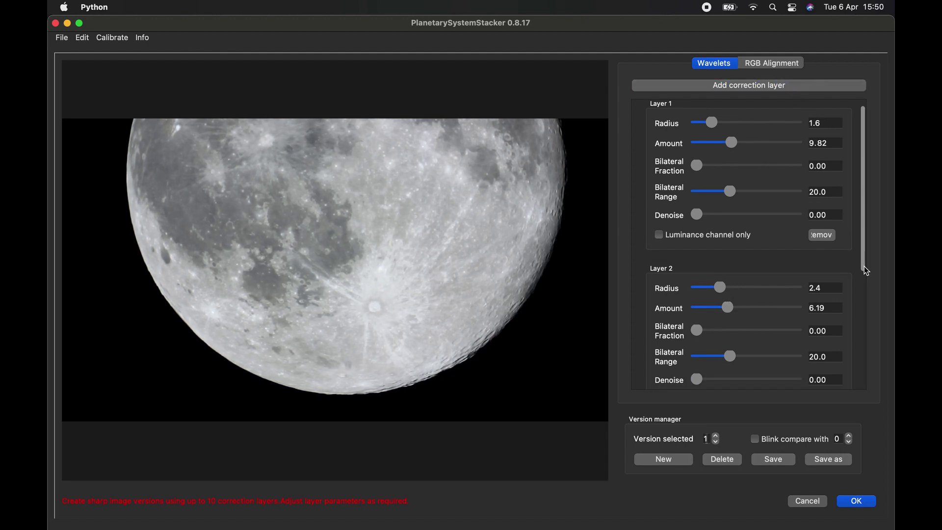
pyautogui.scroll(-3, 769, 219)
pyautogui.moveTo(718, 362); pyautogui.dragTo(728, 361)
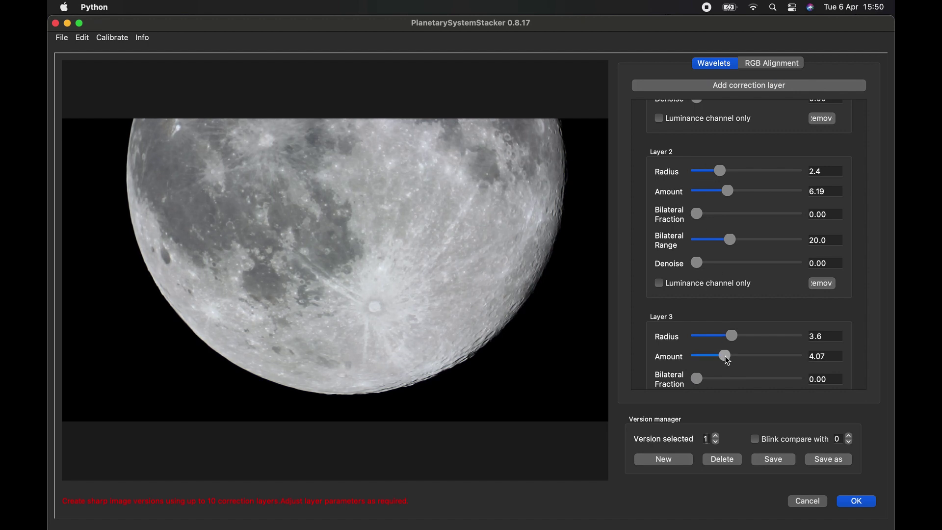
# Add wavelet layer 4 at radius 5.4, amount 4.07, bilateral fraction 0.33.
pyautogui.click(719, 88)
pyautogui.moveTo(862, 220); pyautogui.dragTo(866, 317)
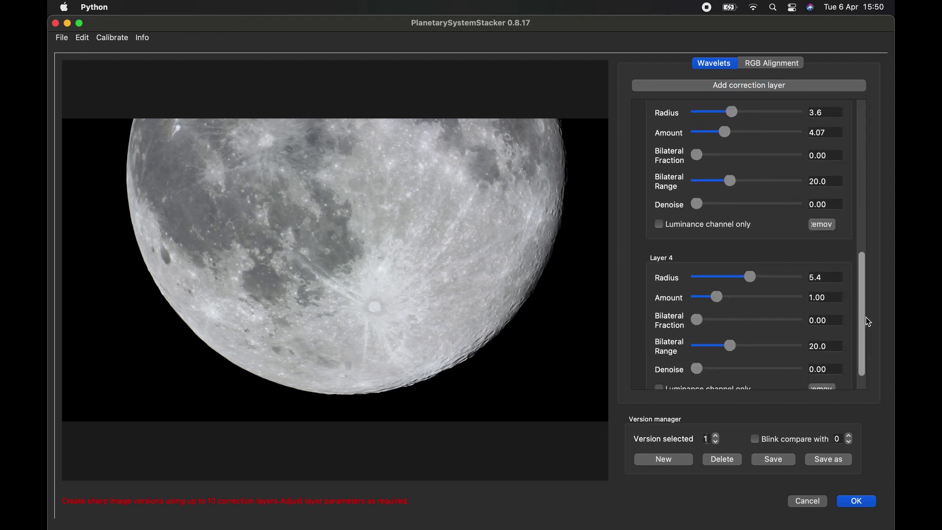
pyautogui.moveTo(717, 298); pyautogui.dragTo(889, 316)
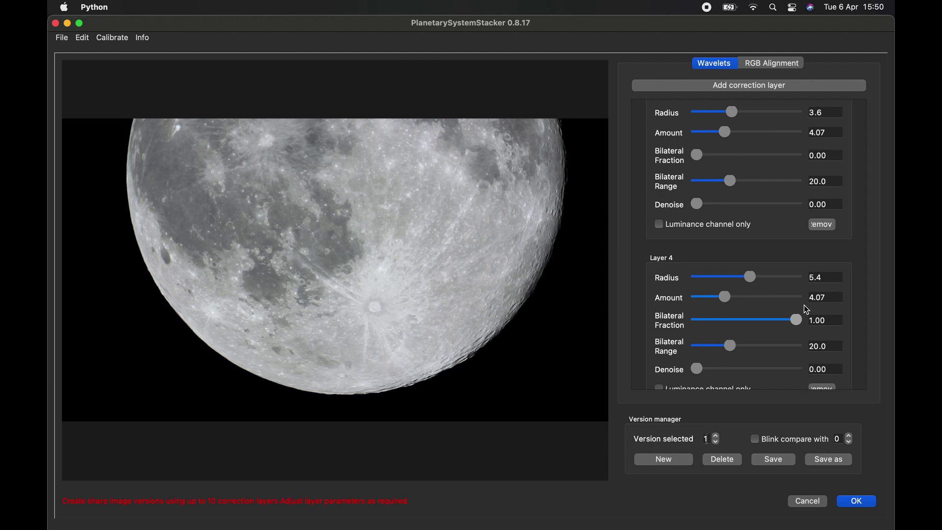
pyautogui.moveTo(807, 309); pyautogui.dragTo(732, 323)
pyautogui.scroll(-2, 862, 299)
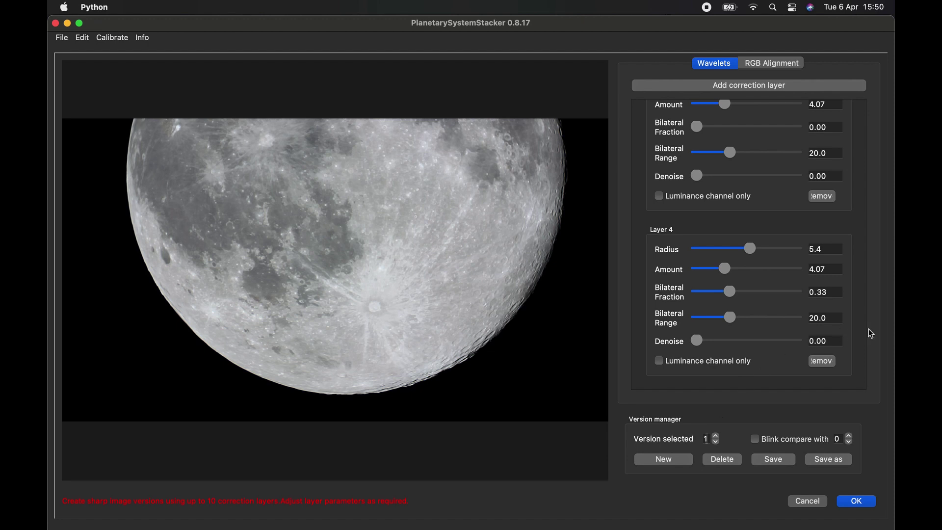
# Add a fifth wavelet layer and set its sharpening Amount to 7.89.
pyautogui.click(768, 87)
pyautogui.scroll(-5, 859, 291)
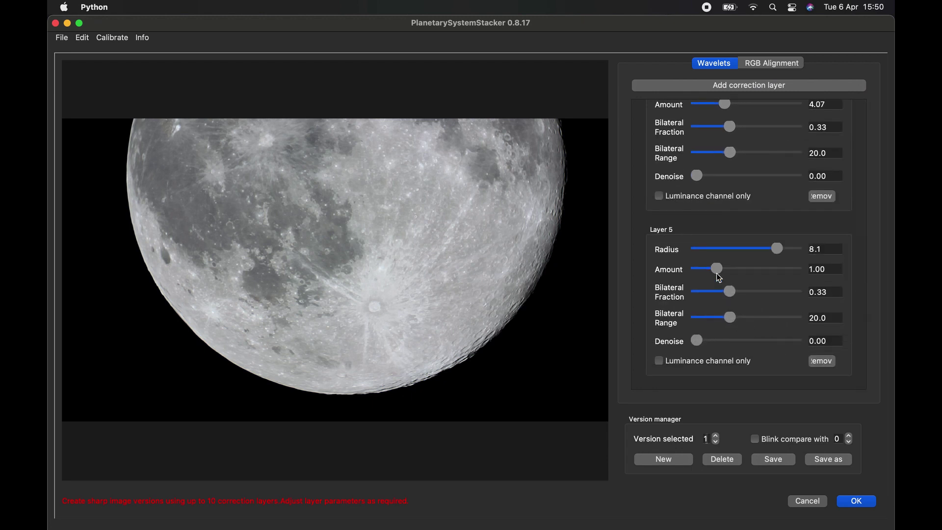
pyautogui.moveTo(717, 271); pyautogui.dragTo(785, 300)
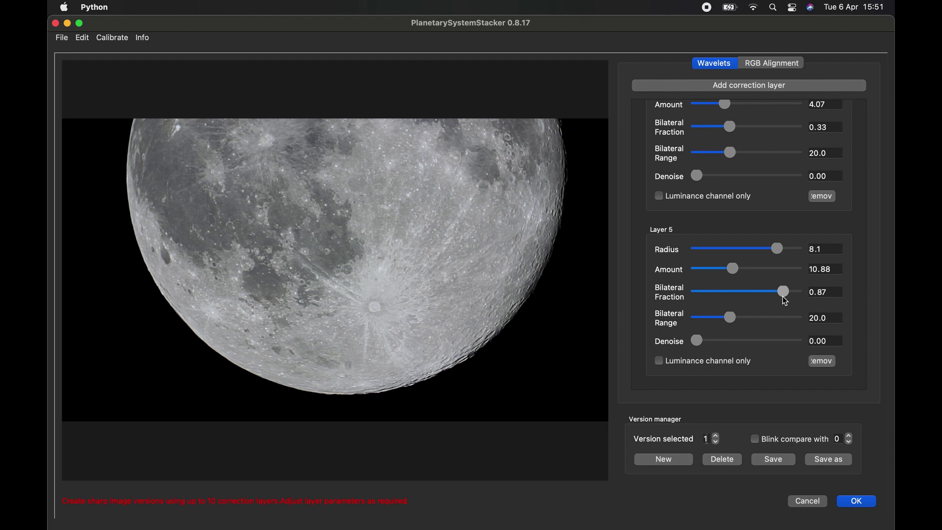
pyautogui.moveTo(736, 269)
pyautogui.mouseDown()
pyautogui.moveTo(723, 266)
pyautogui.moveTo(732, 271)
pyautogui.mouseUp()
# Lower Layer 2's Amount to 5.42, with the preview centred on the rayed crater.
pyautogui.scroll(5, 357, 341)
pyautogui.scroll(-4, 355, 340)
pyautogui.scroll(4, 355, 340)
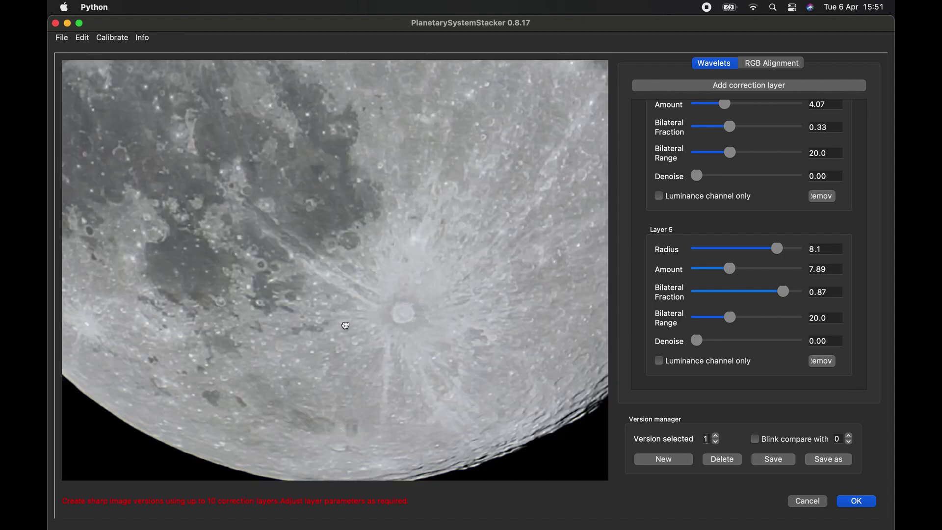
pyautogui.moveTo(345, 325); pyautogui.dragTo(246, 216)
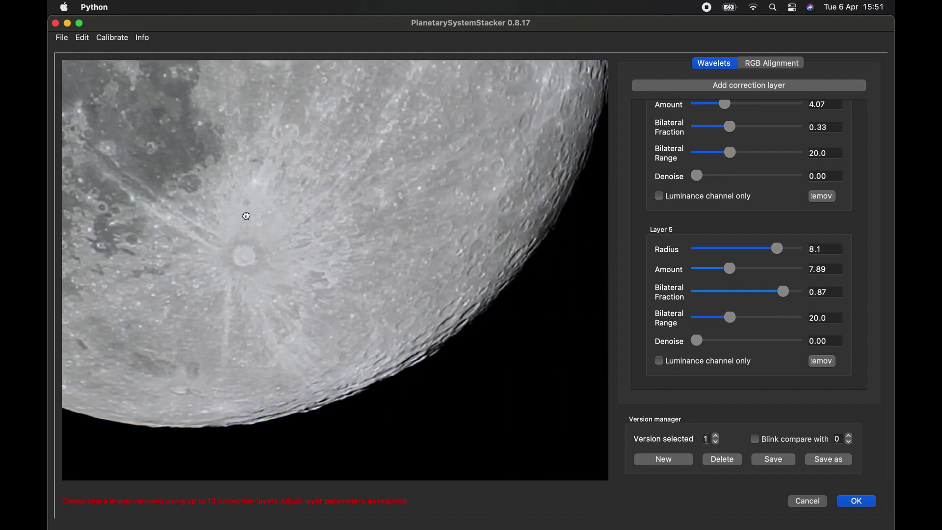
pyautogui.scroll(2, 856, 235)
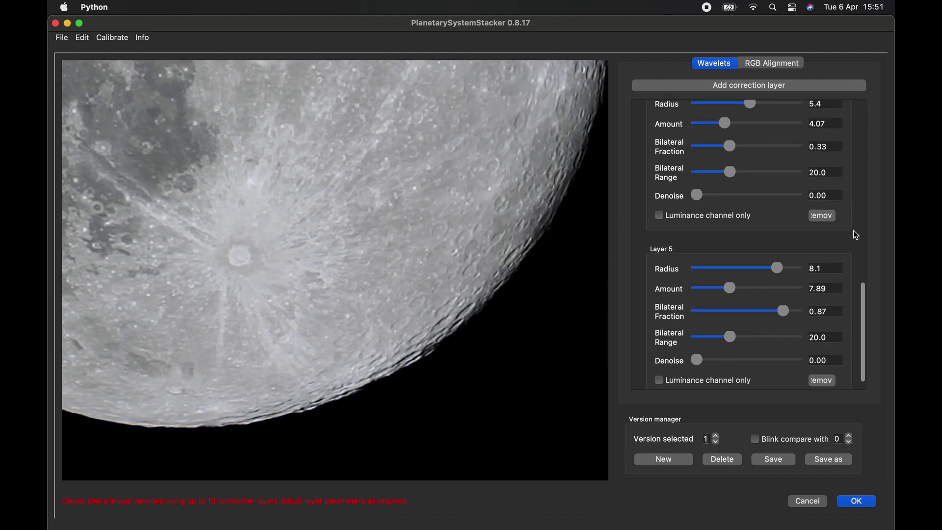
pyautogui.scroll(15, 854, 232)
pyautogui.moveTo(734, 146); pyautogui.dragTo(740, 148)
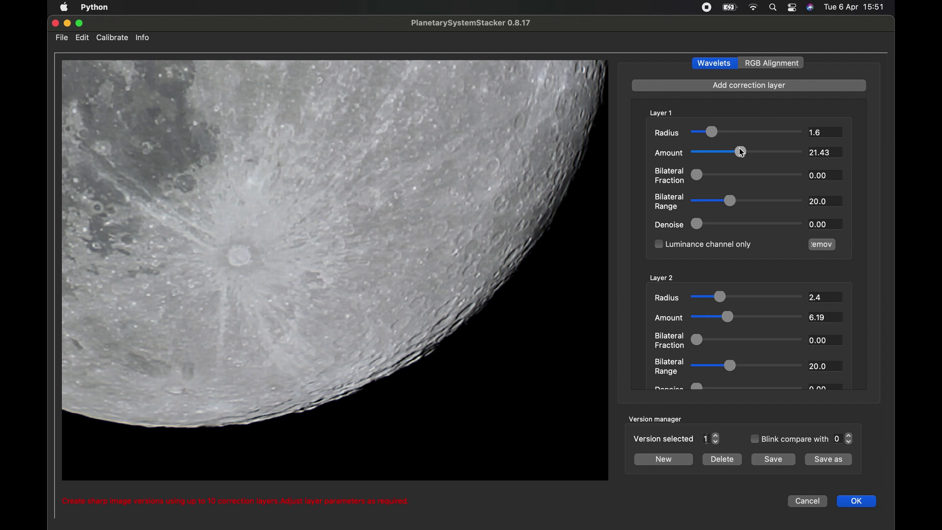
pyautogui.scroll(-3, 857, 223)
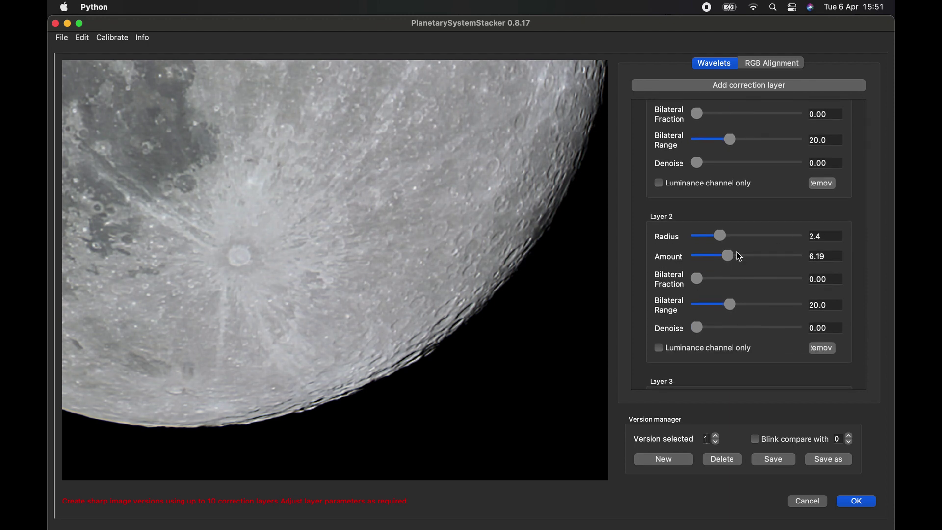
pyautogui.moveTo(739, 256); pyautogui.dragTo(729, 259)
pyautogui.moveTo(418, 219); pyautogui.dragTo(630, 279)
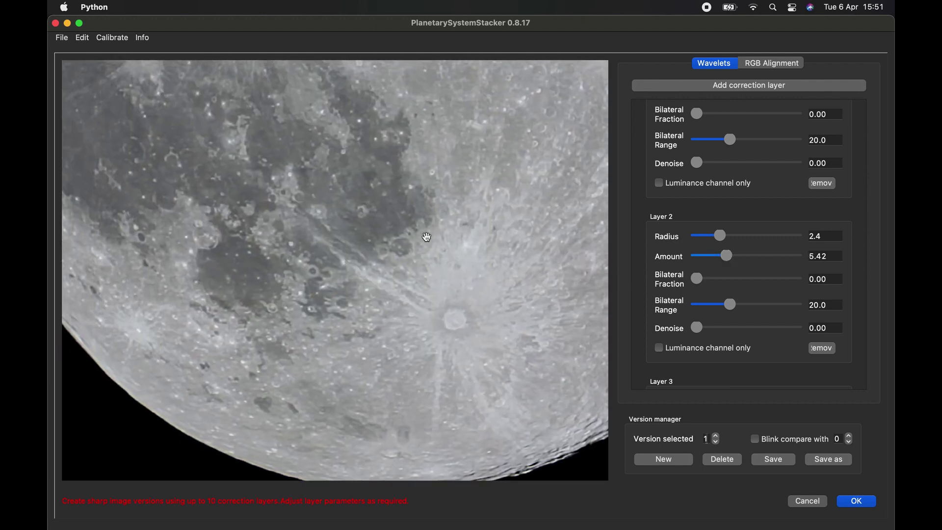
pyautogui.moveTo(426, 237); pyautogui.dragTo(347, 231)
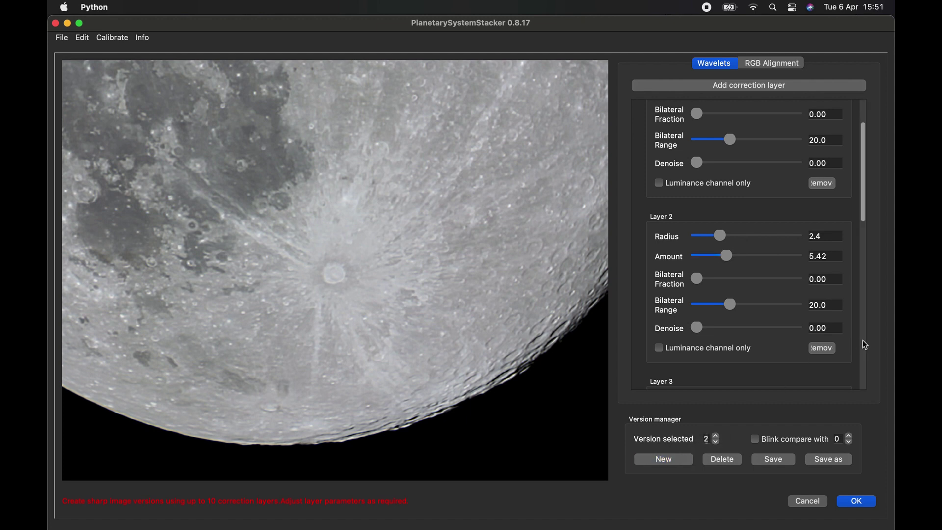
# Remove version 2's extra layers, leaving one default layer without sharpening.
pyautogui.click(826, 185)
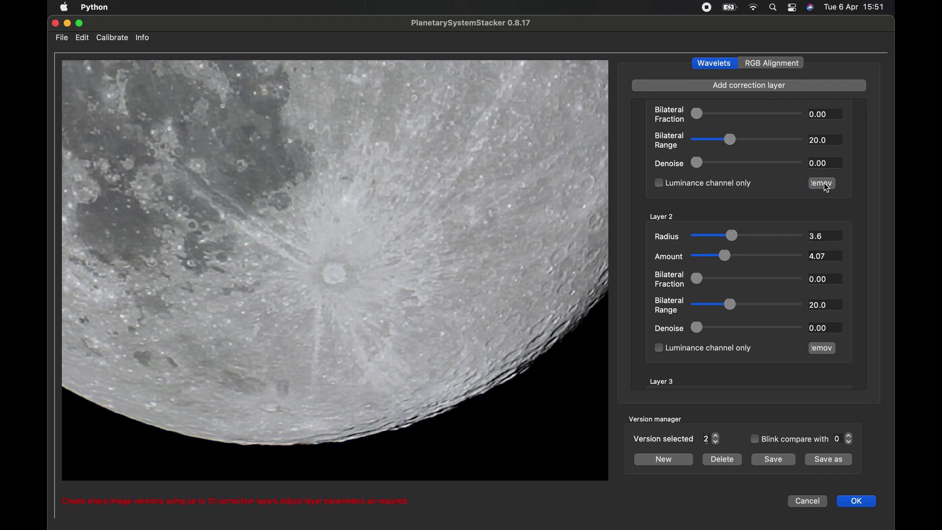
pyautogui.click(826, 186)
pyautogui.click(827, 185)
pyautogui.click(826, 185)
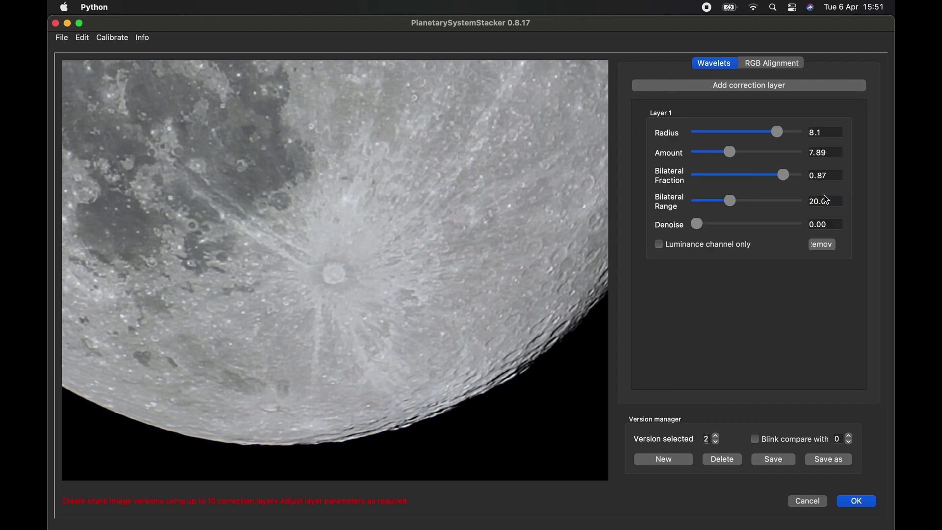
pyautogui.click(824, 245)
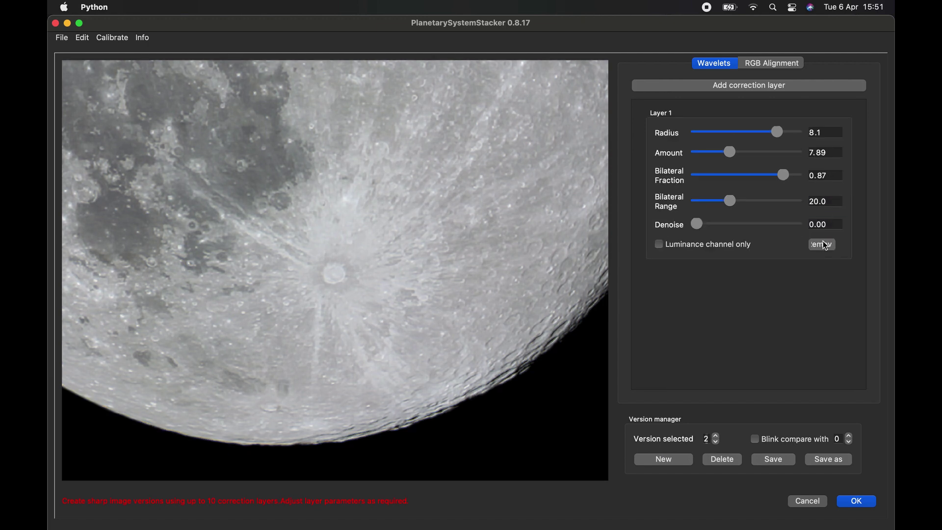
# Compare versions 1, 2 and the original version 0, ending on version 1.
pyautogui.click(715, 444)
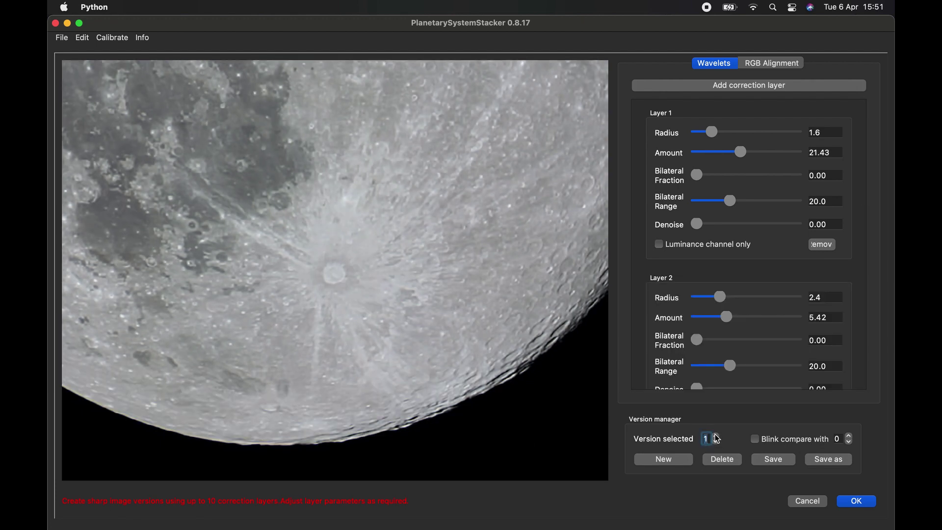
pyautogui.click(715, 435)
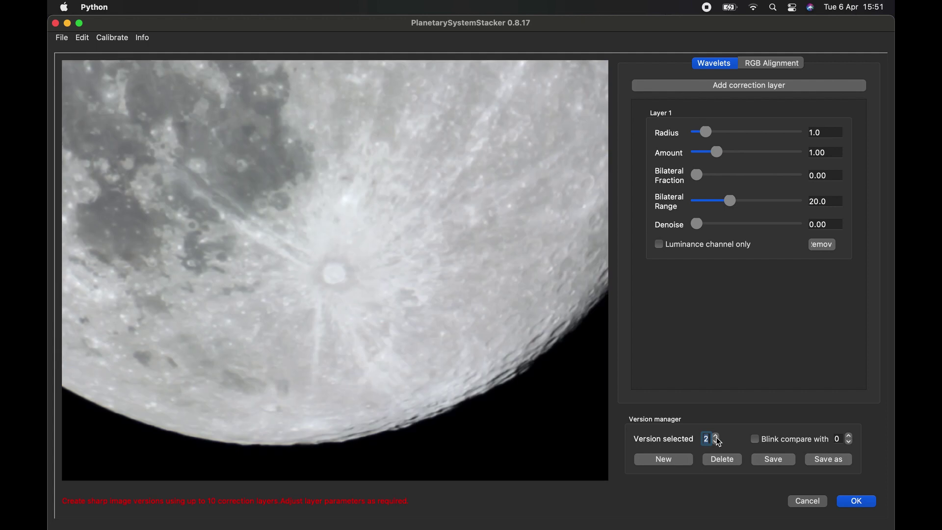
pyautogui.click(716, 442)
pyautogui.click(715, 436)
pyautogui.click(717, 442)
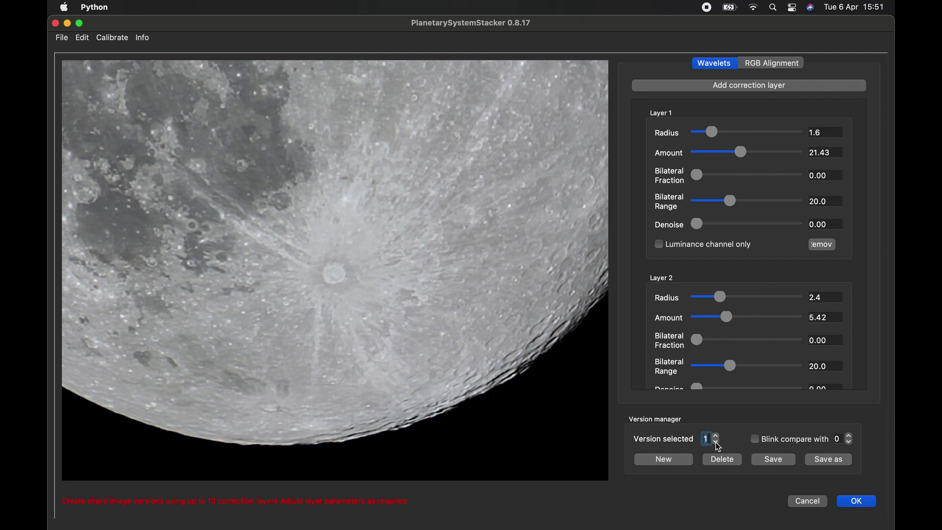
pyautogui.click(717, 443)
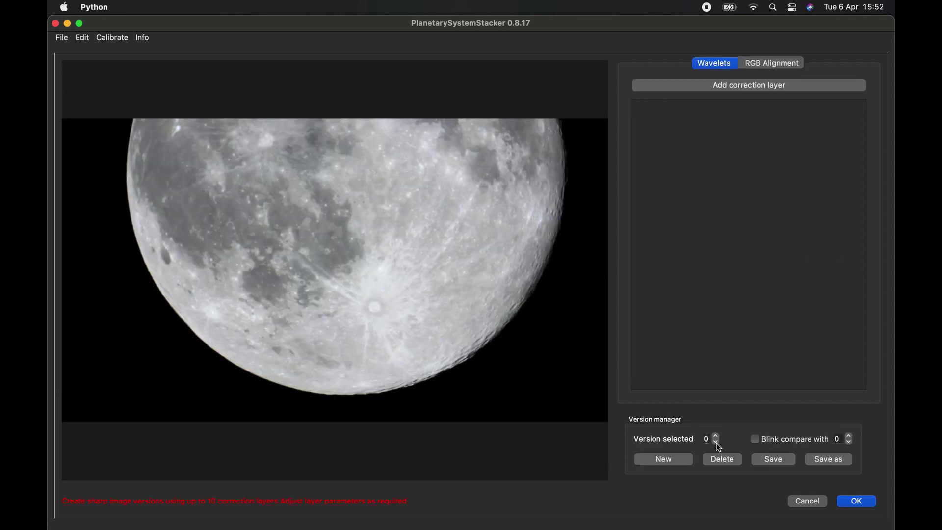
pyautogui.click(716, 443)
pyautogui.click(716, 437)
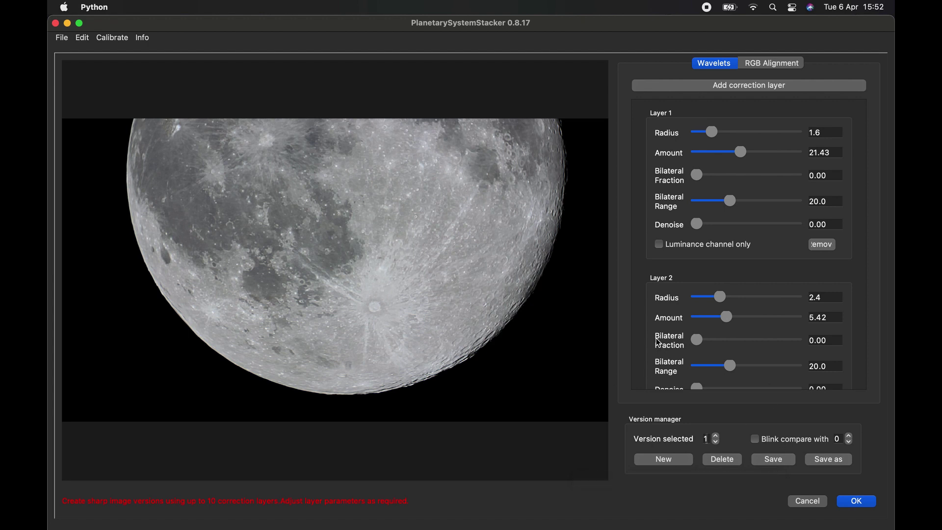
# Save version 1 as MVI_6277_pss_gpp.tiff and check the Moon_20210227 folder in Finder.
pyautogui.click(781, 461)
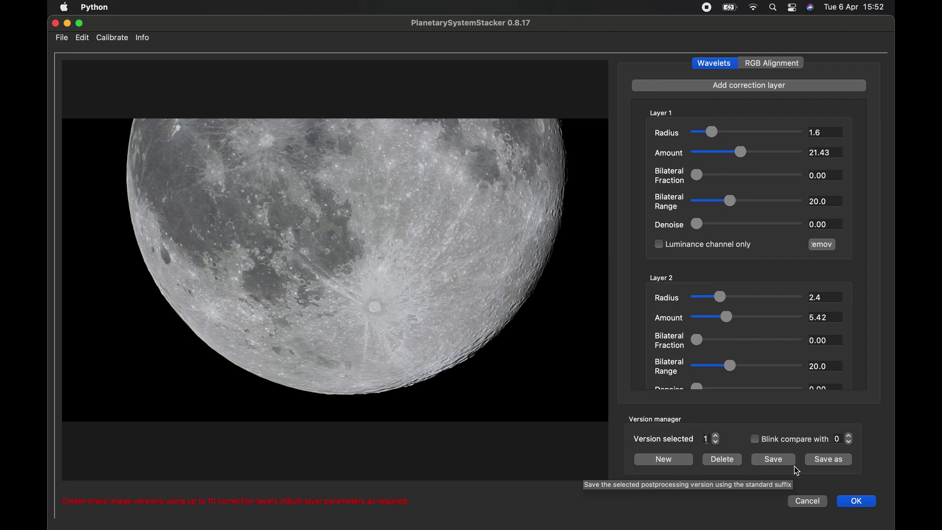
pyautogui.press('super+Tab')
pyautogui.click(466, 237)
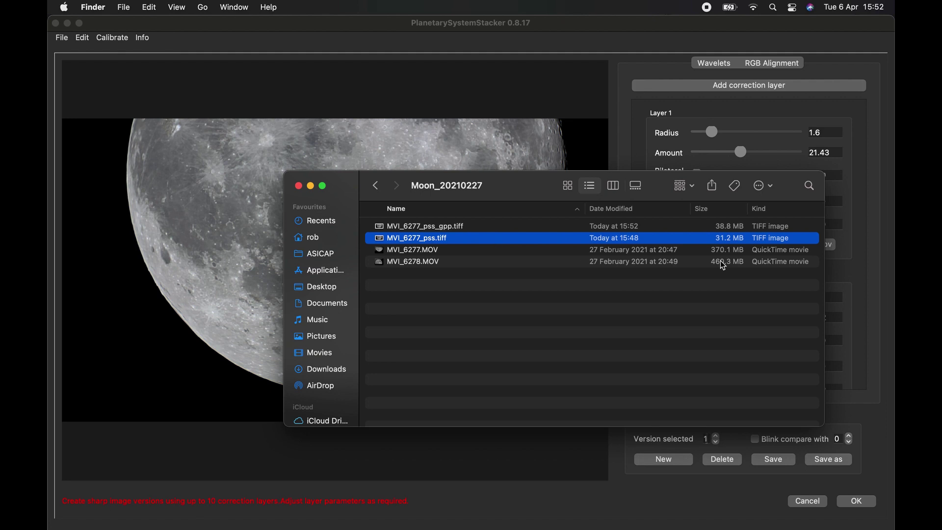
# Select MVI_6277_pss_gpp.tiff and move the Finder window aside.
pyautogui.click(440, 230)
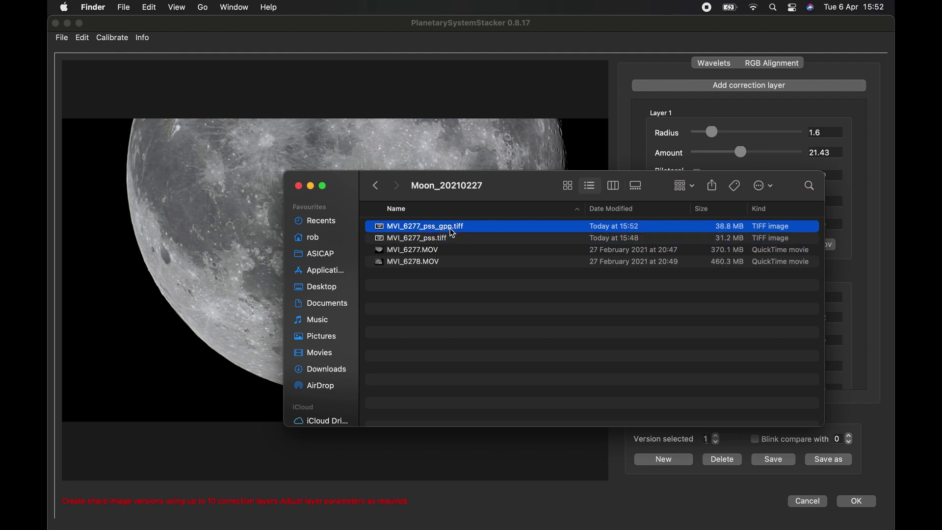
pyautogui.moveTo(513, 185); pyautogui.dragTo(455, 184)
# Save the sharpened image as Lunar_South in the Moon_20210227 folder.
pyautogui.click(827, 460)
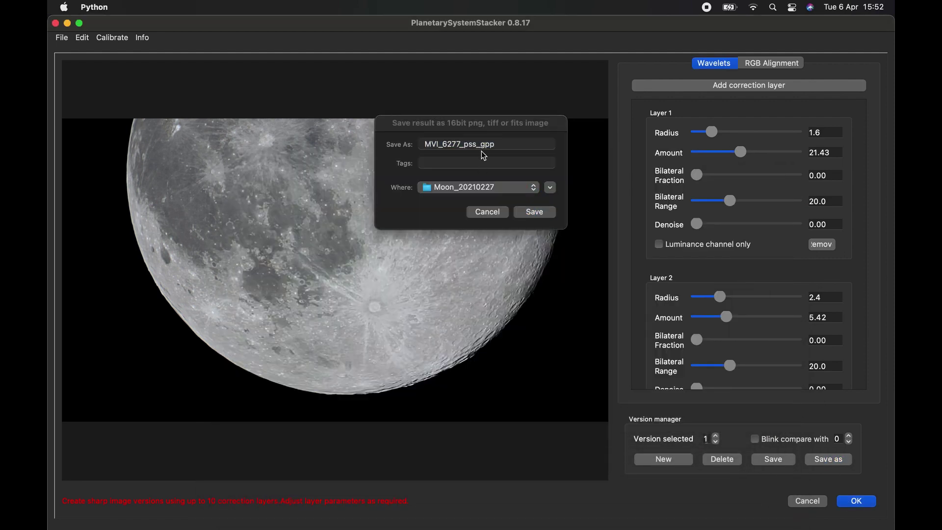
pyautogui.doubleClick(483, 144)
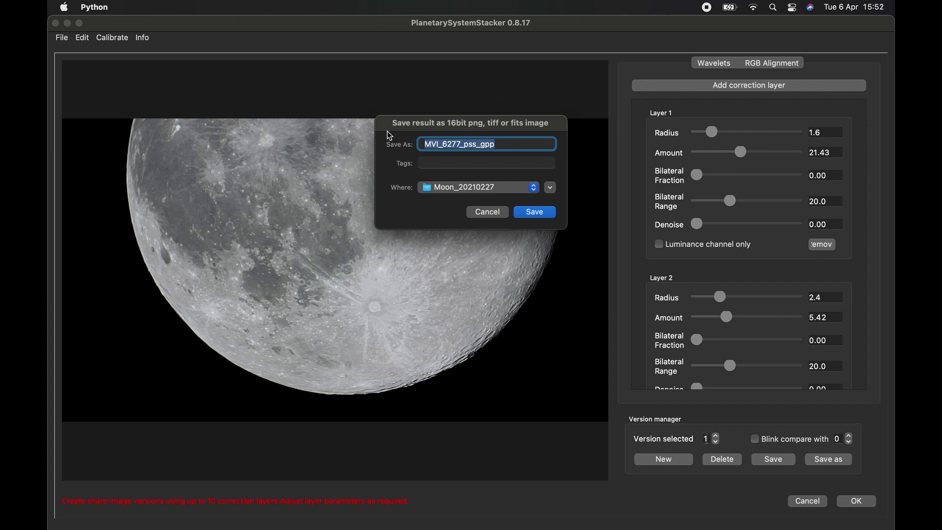
pyautogui.write('L')
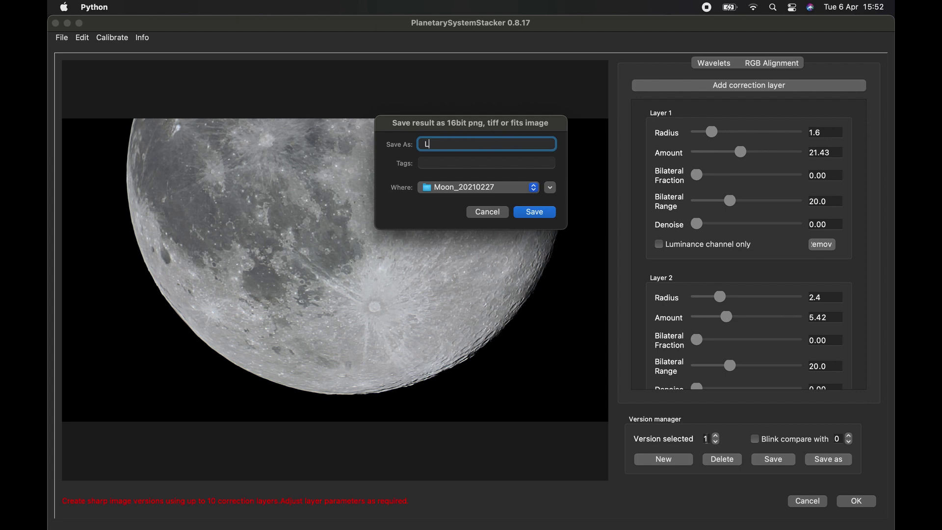
pyautogui.write('unar_South')
pyautogui.click(545, 190)
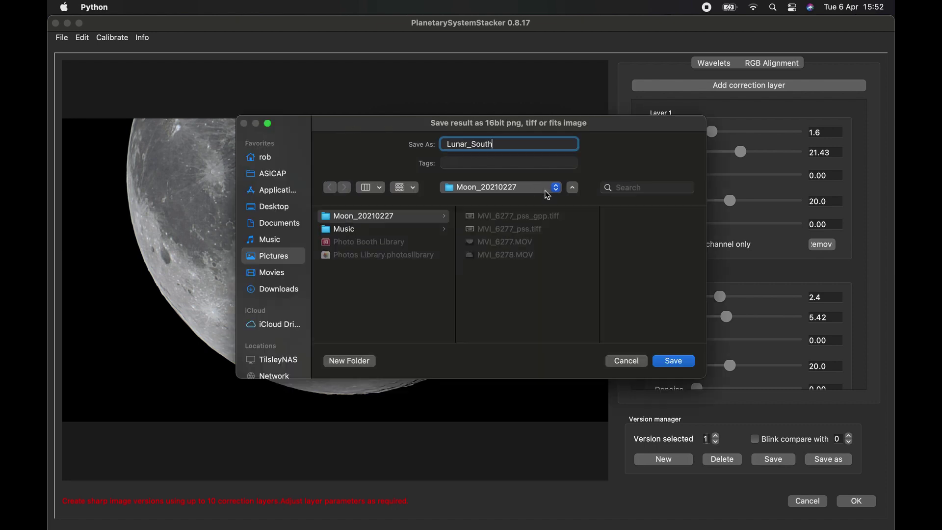
pyautogui.click(668, 363)
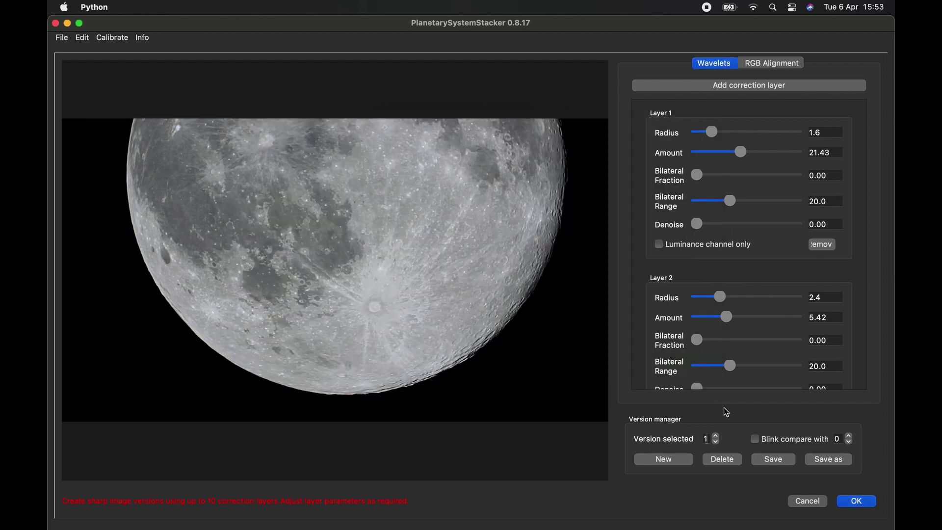
# Close the sharpening window and remove the MVI_6277.MOV job from the job list.
pyautogui.click(856, 506)
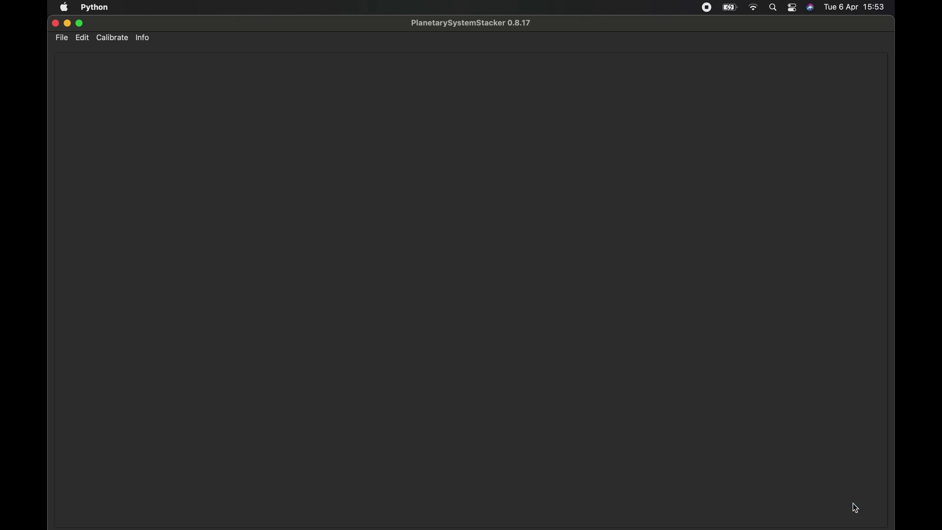
pyautogui.click(62, 38)
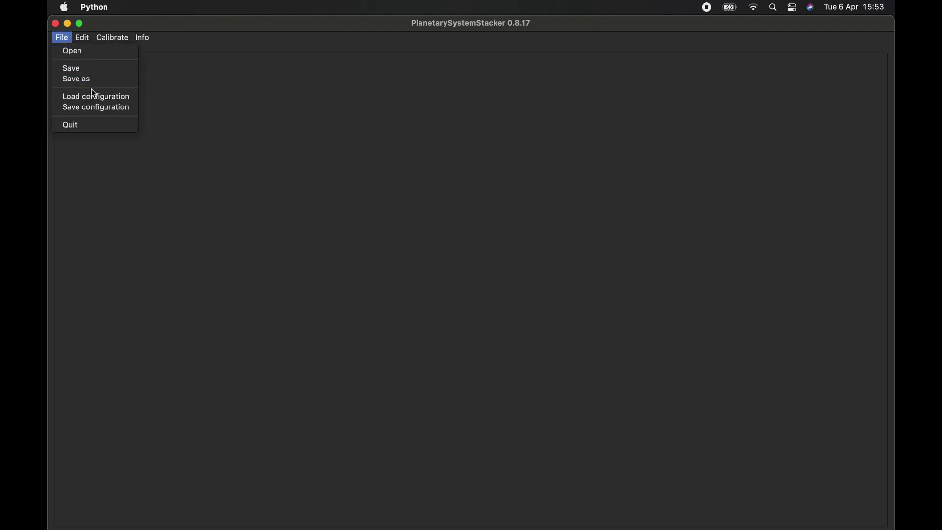
pyautogui.click(90, 52)
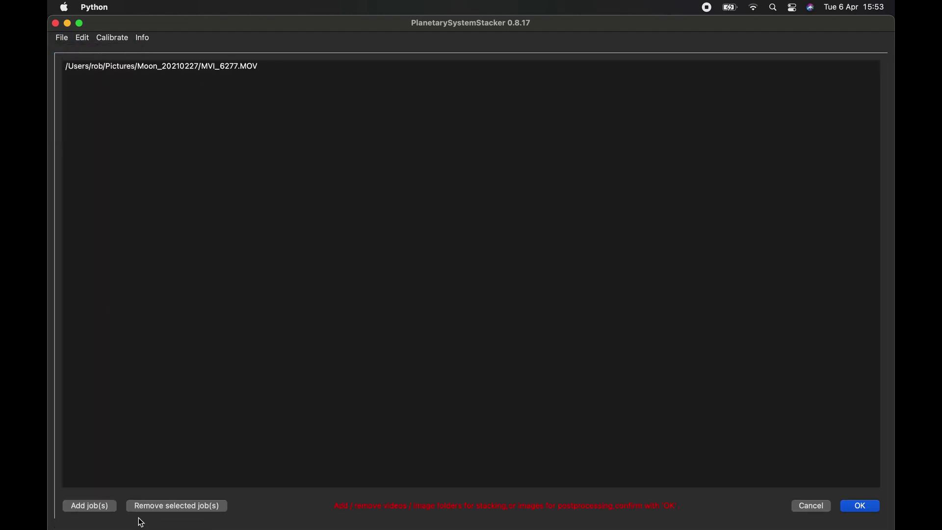
pyautogui.click(179, 74)
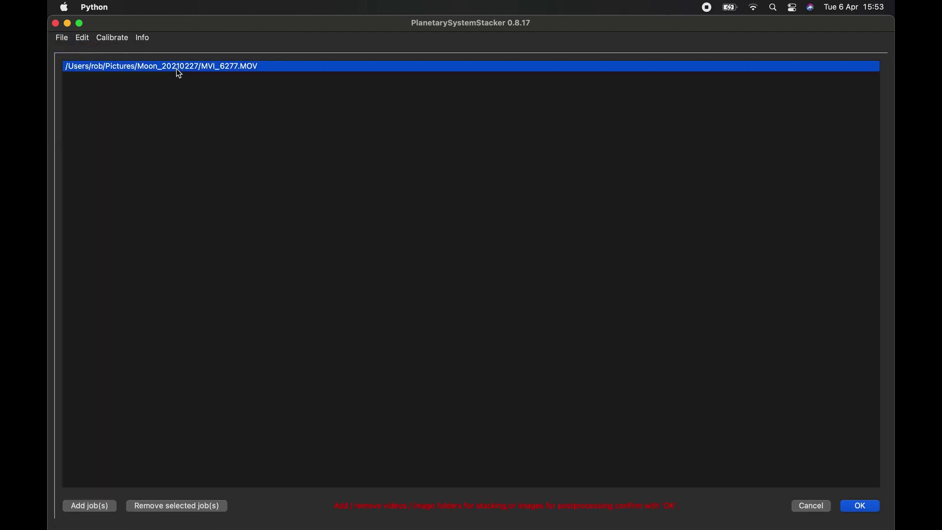
pyautogui.click(158, 510)
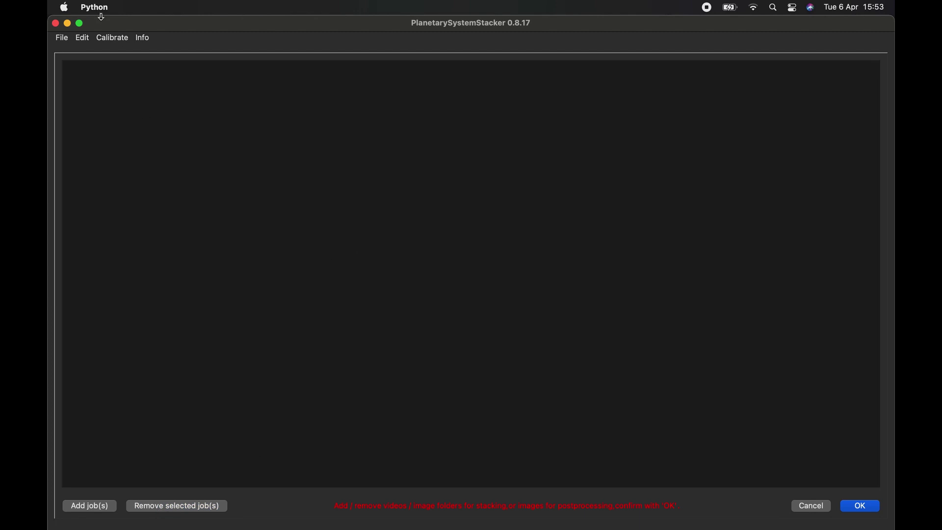
pyautogui.press('super+Tab')
pyautogui.press('super+Tab')
pyautogui.press('super+Tab')
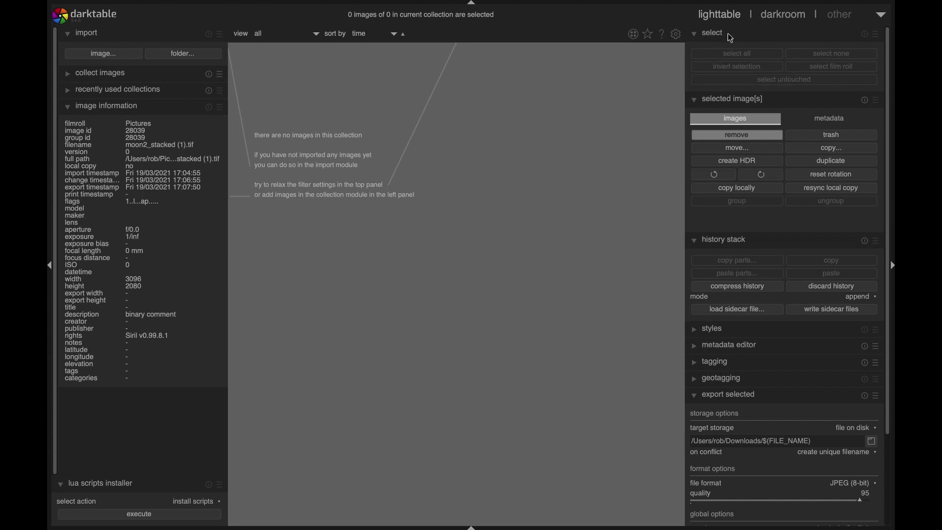
# Import the three images from the Moon_20210227 folder, including Lunar_South.png.
pyautogui.click(180, 54)
pyautogui.click(370, 124)
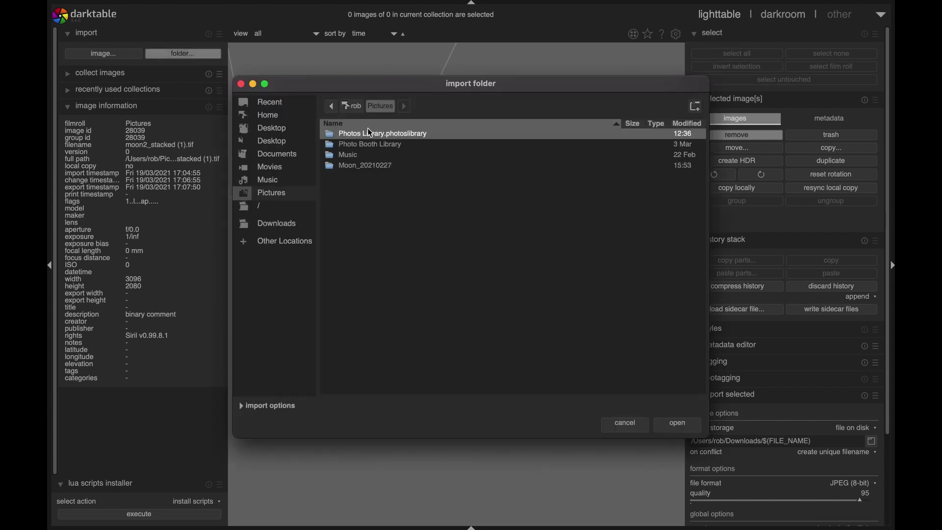
pyautogui.click(367, 125)
pyautogui.click(367, 134)
pyautogui.doubleClick(365, 134)
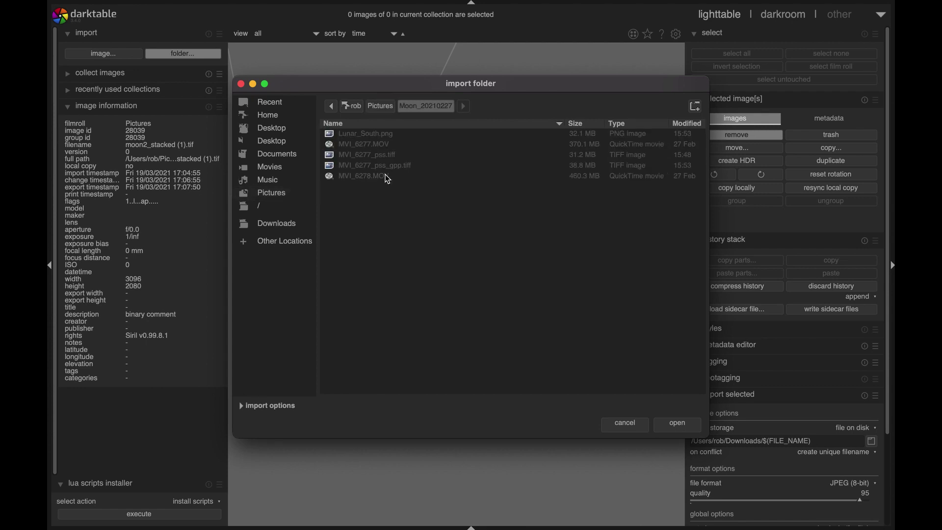
pyautogui.click(675, 428)
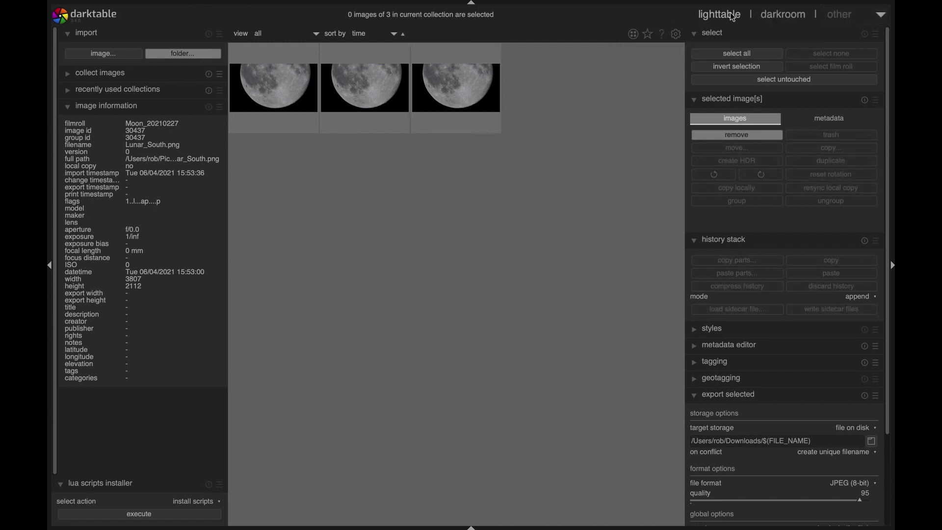
pyautogui.click(774, 15)
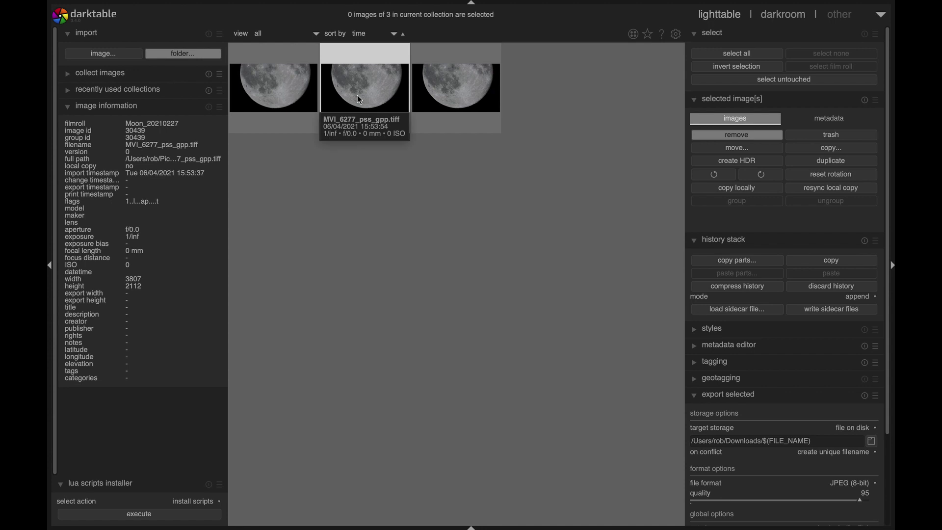
pyautogui.doubleClick(453, 93)
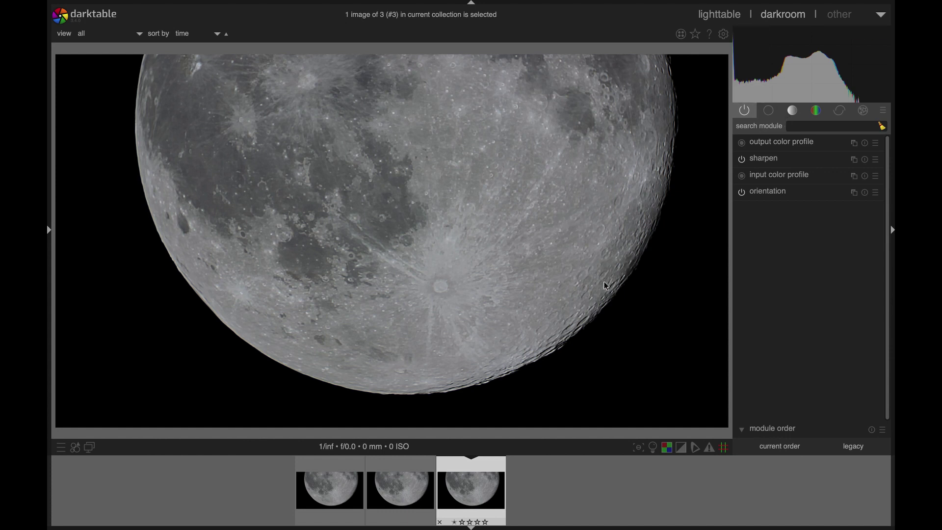
pyautogui.click(769, 110)
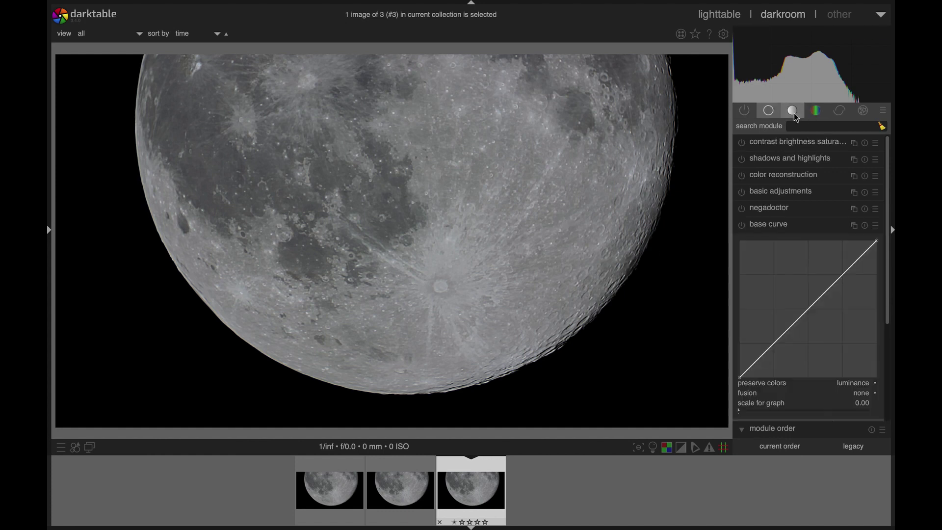
pyautogui.click(793, 110)
pyautogui.click(816, 110)
pyautogui.click(840, 111)
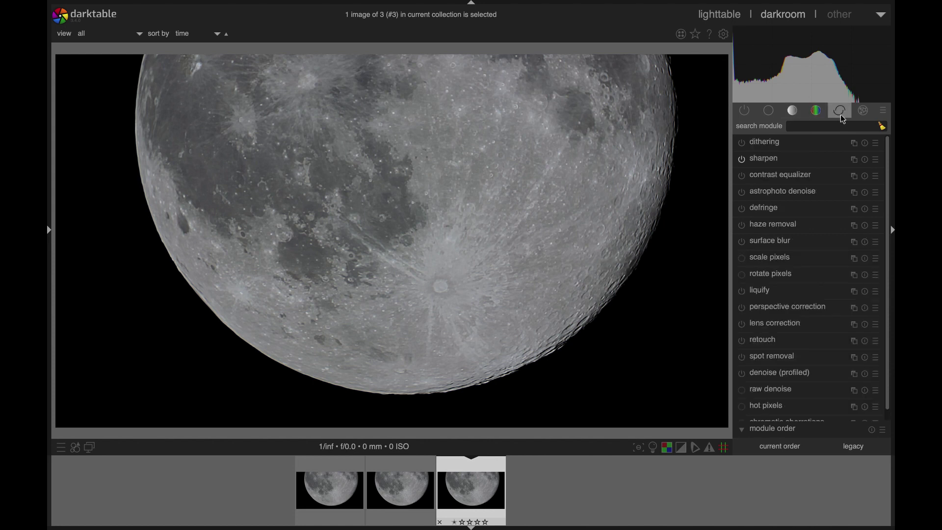
pyautogui.click(747, 109)
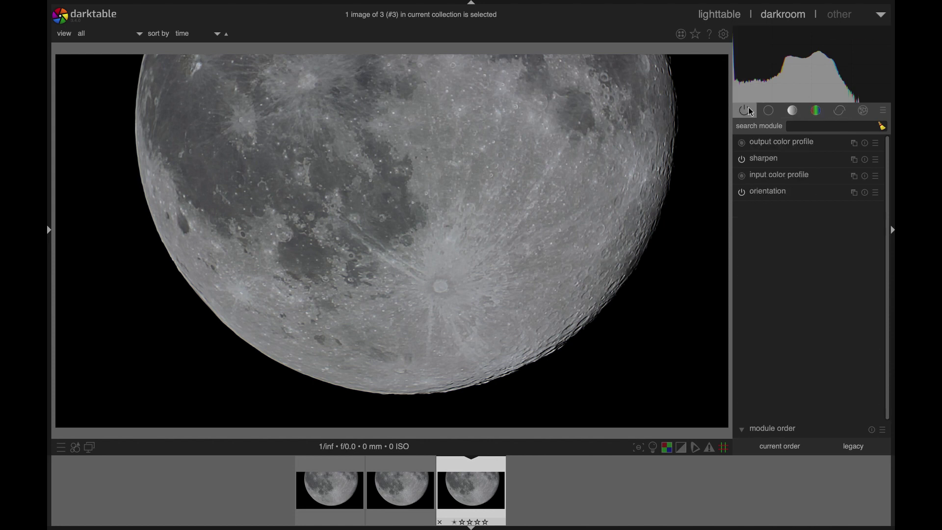
pyautogui.click(733, 19)
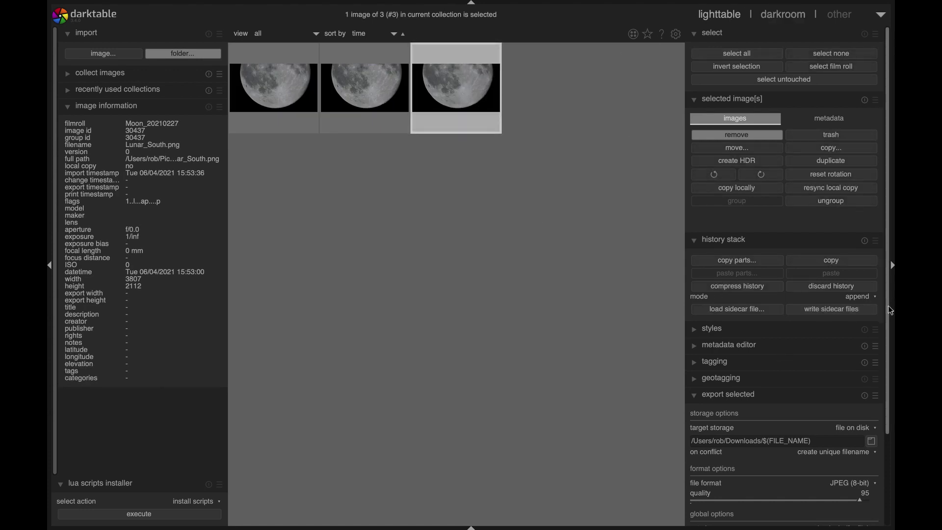
# Keep JPEG export to Downloads and open Lunar_South in the darkroom.
pyautogui.scroll(-5, 888, 305)
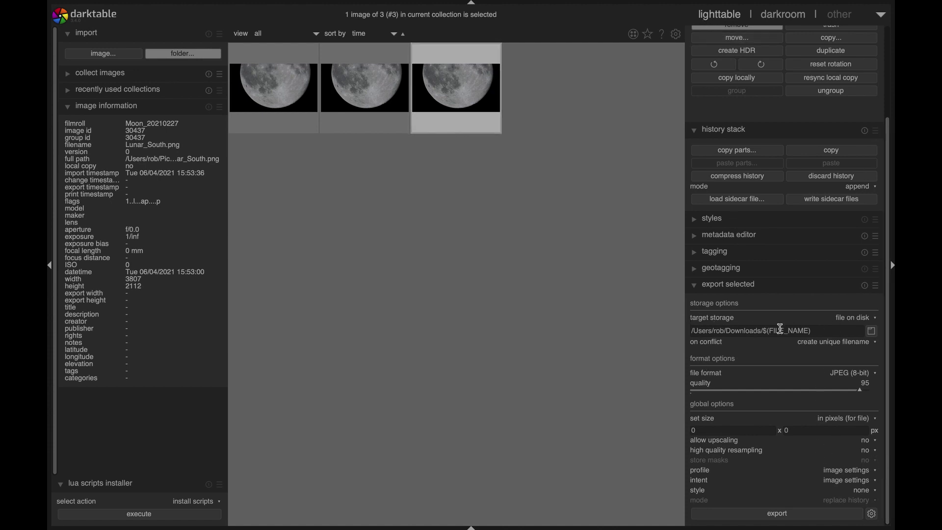
pyautogui.click(871, 330)
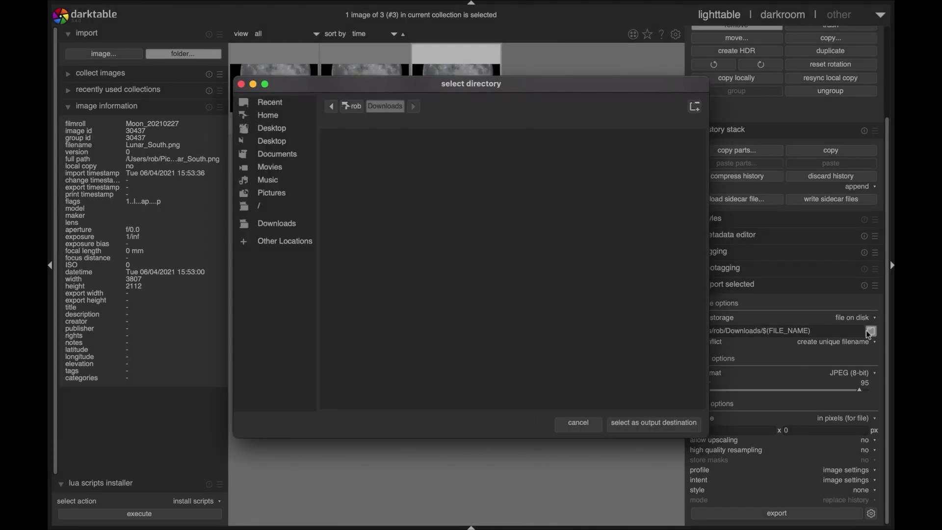
pyautogui.press('Escape')
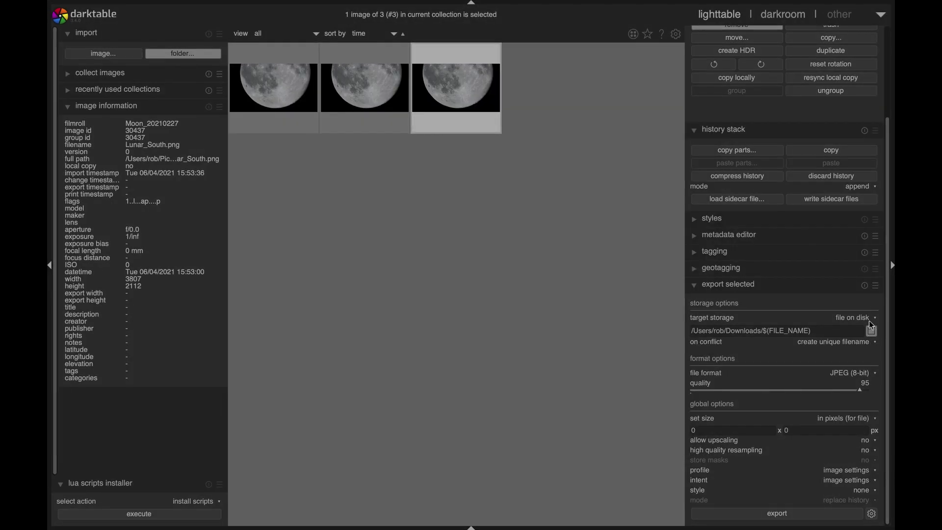
pyautogui.click(862, 375)
pyautogui.click(862, 376)
pyautogui.doubleClick(470, 91)
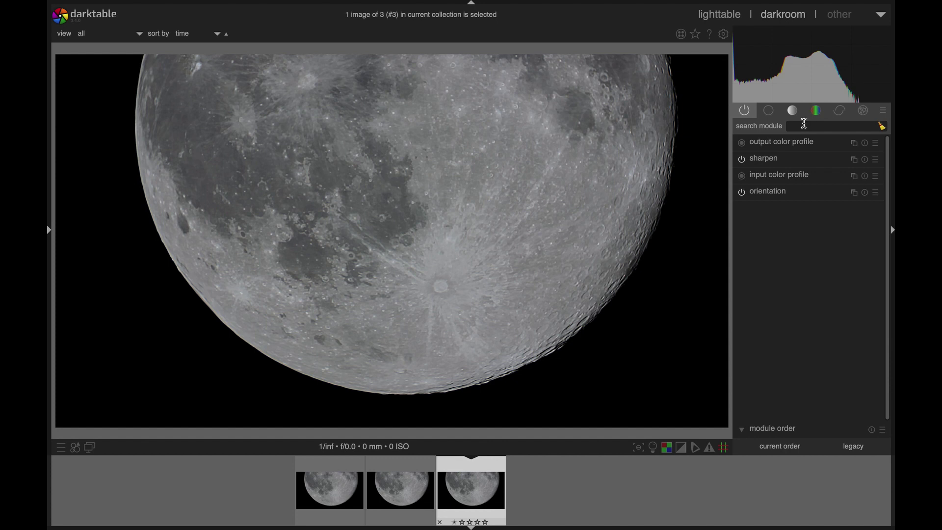
# Raise the sharpen module's amount from 0.500 to 1.480.
pyautogui.click(742, 161)
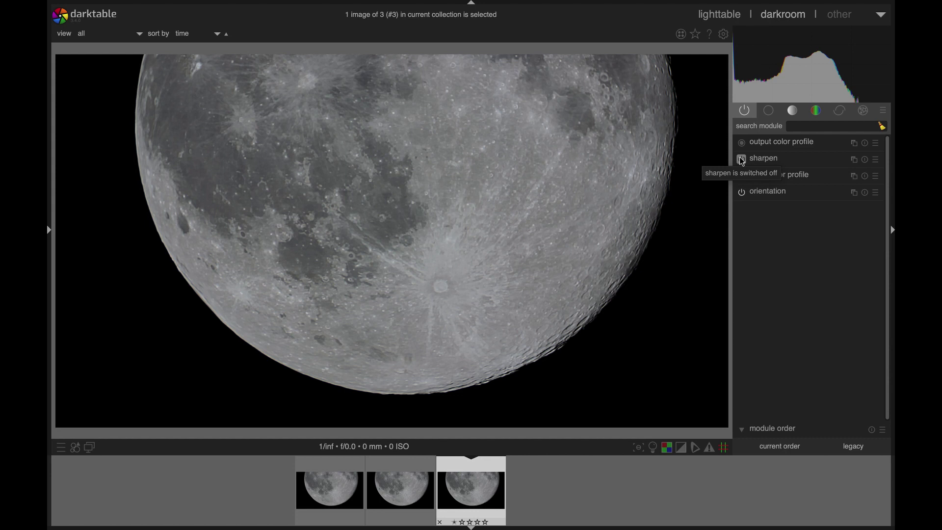
pyautogui.click(741, 161)
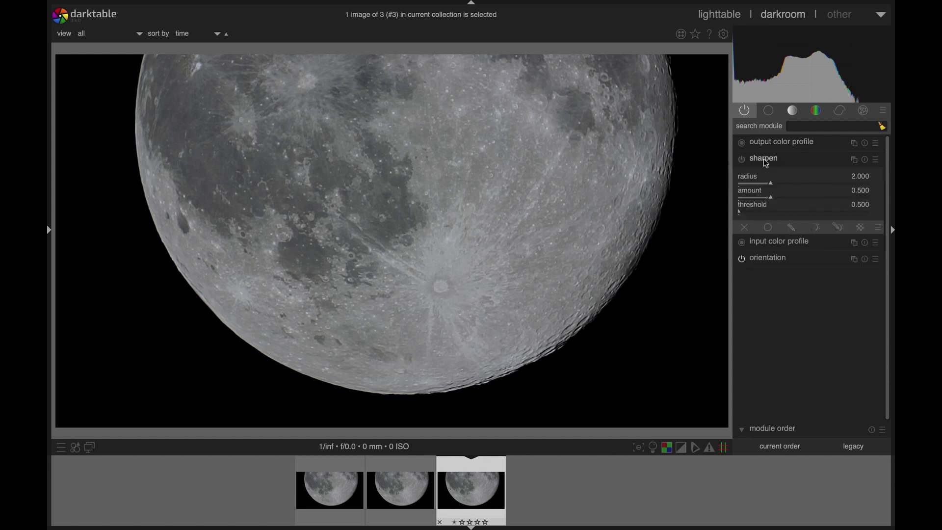
pyautogui.moveTo(768, 196); pyautogui.dragTo(791, 206)
pyautogui.click(764, 162)
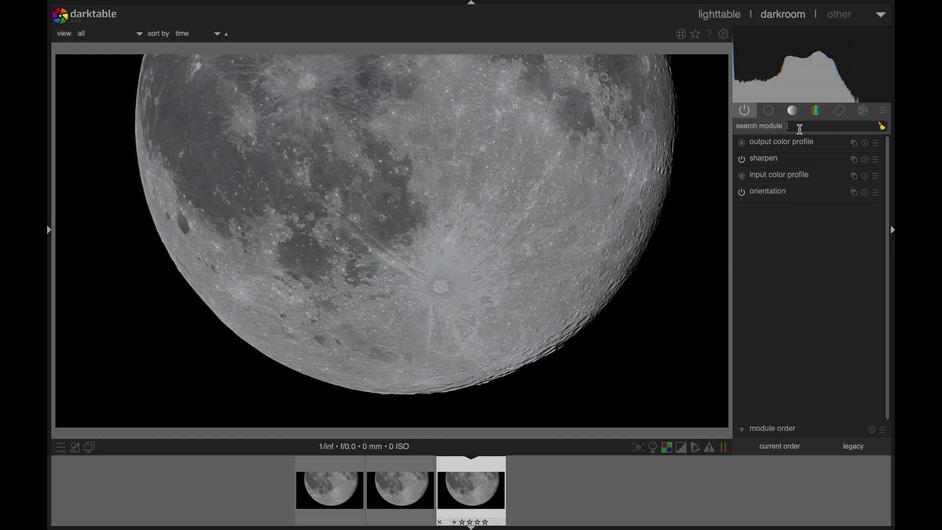
# Enable the tone curve with an S-shape mapping 43.5 to 34.7 and 68.2 to 71.5.
pyautogui.write('tone')
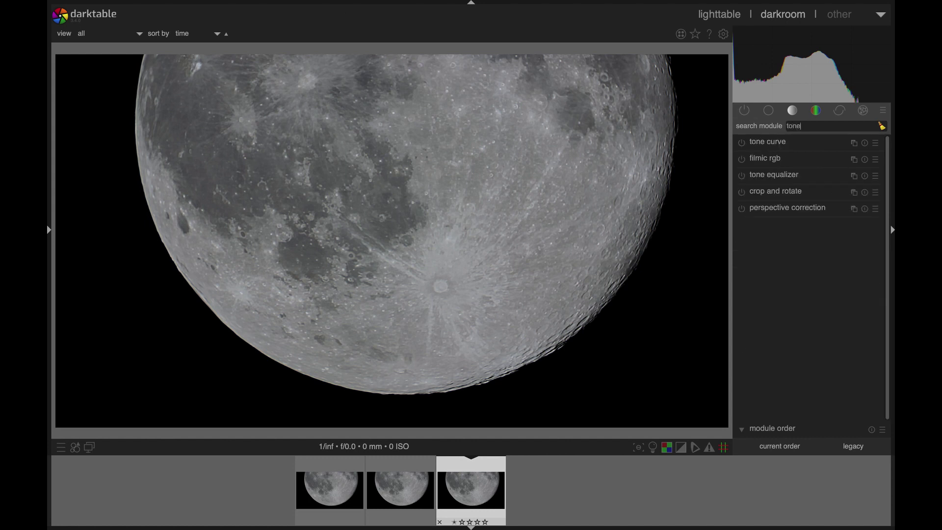
pyautogui.click(785, 142)
pyautogui.click(742, 143)
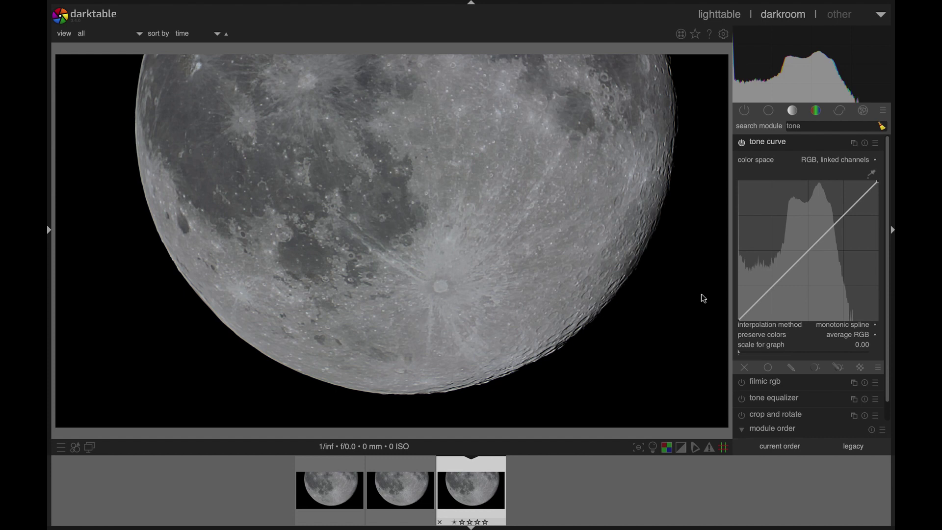
pyautogui.moveTo(751, 304); pyautogui.dragTo(758, 306)
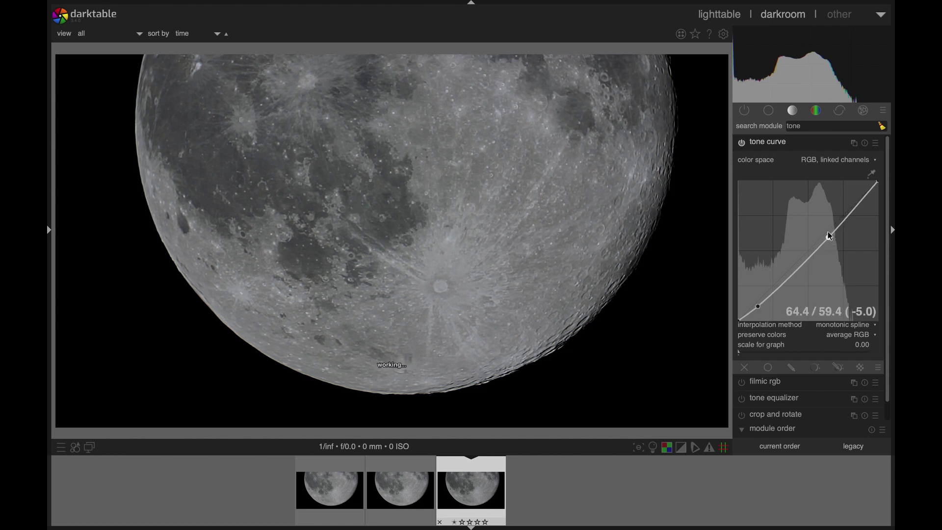
pyautogui.moveTo(828, 238); pyautogui.dragTo(823, 225)
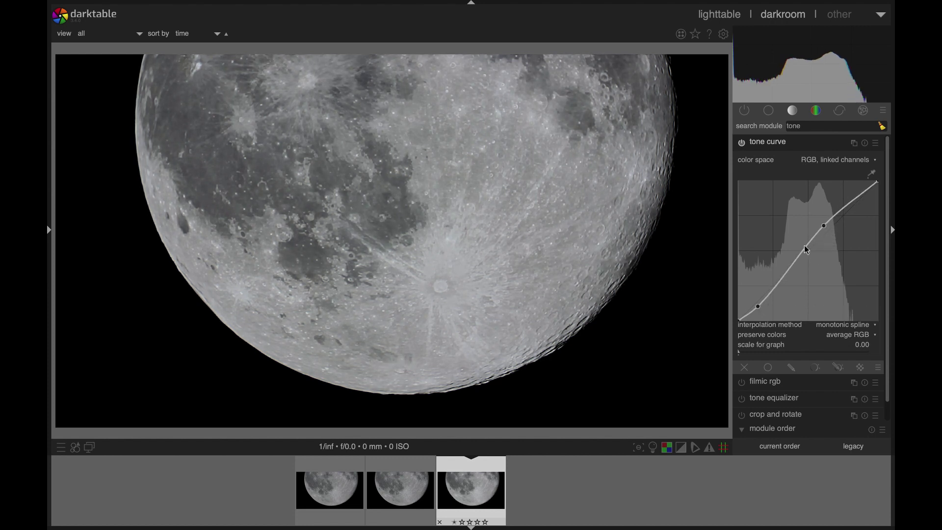
pyautogui.moveTo(797, 260); pyautogui.dragTo(797, 266)
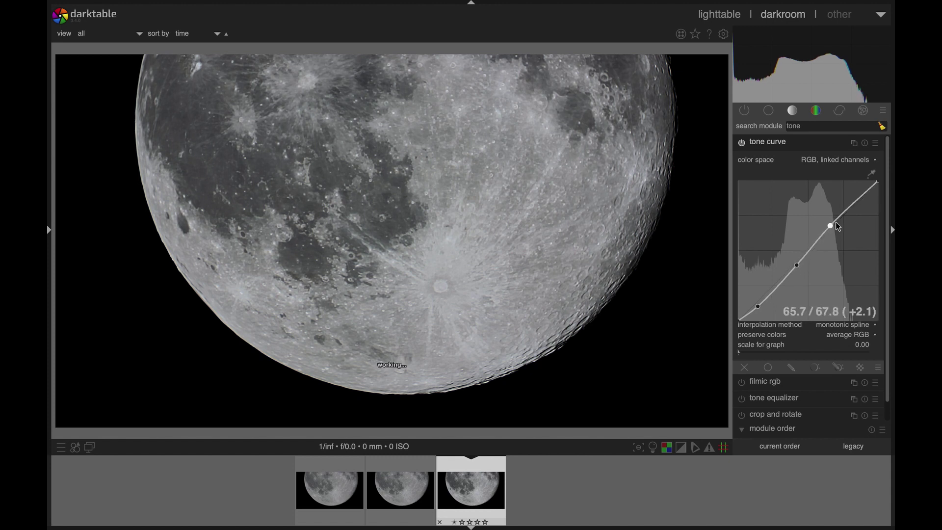
pyautogui.moveTo(835, 221); pyautogui.dragTo(837, 220)
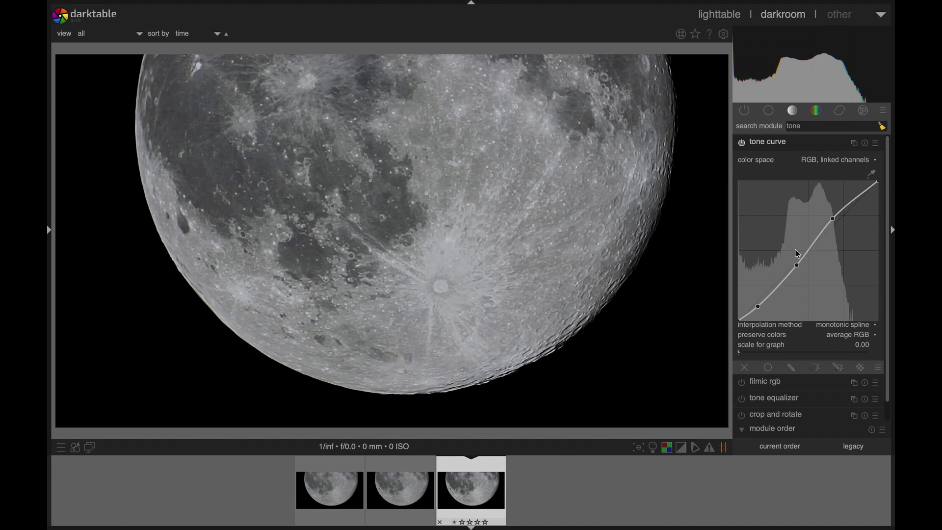
pyautogui.moveTo(758, 307); pyautogui.dragTo(758, 310)
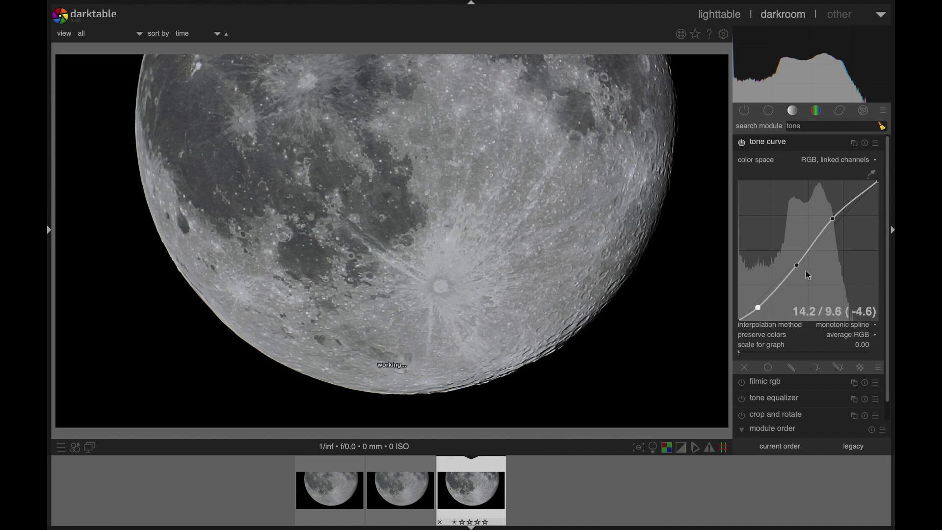
pyautogui.moveTo(798, 265)
pyautogui.mouseDown()
pyautogui.moveTo(790, 258)
pyautogui.moveTo(801, 272)
pyautogui.mouseUp()
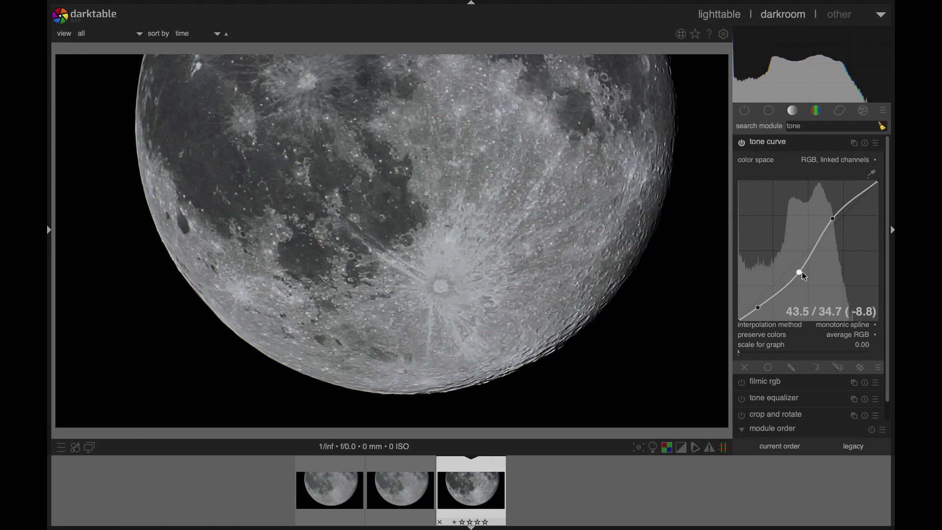
pyautogui.moveTo(835, 217); pyautogui.dragTo(835, 220)
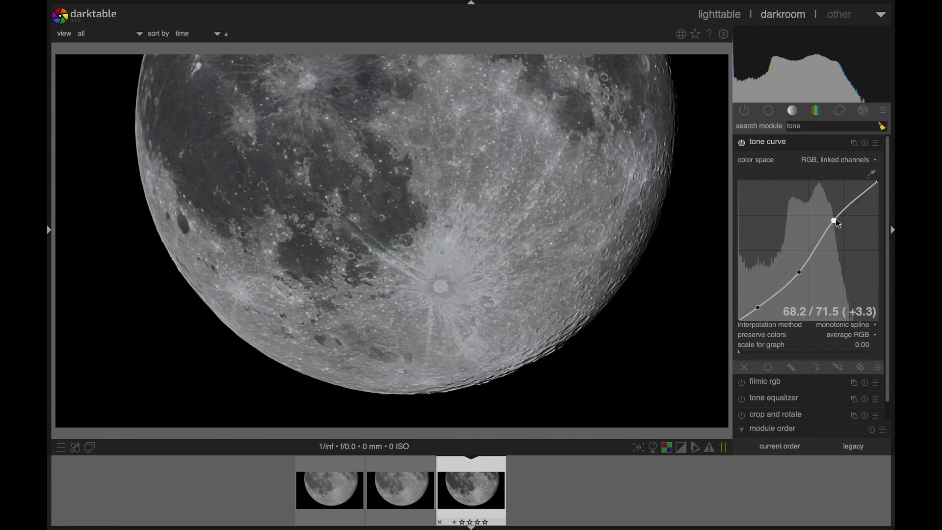
pyautogui.click(801, 145)
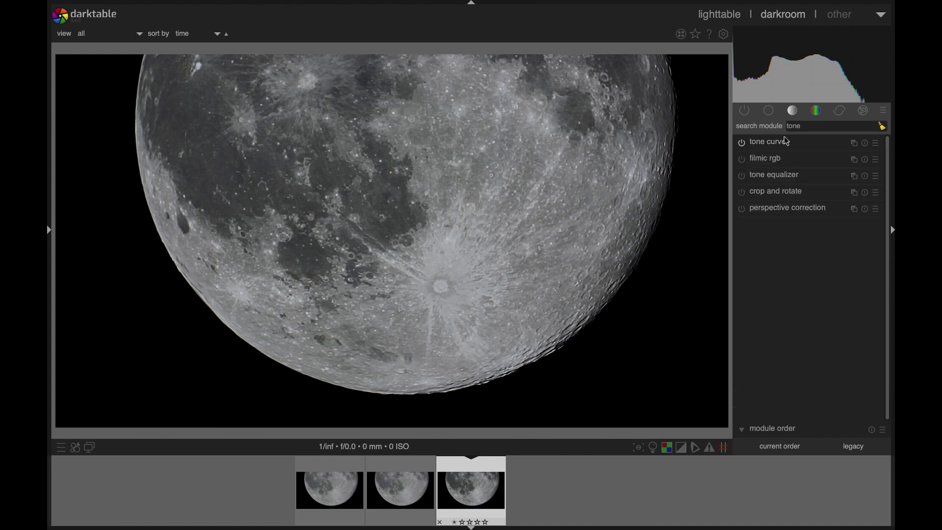
# Toggle the tone curve off and on to compare the moon before and after.
pyautogui.click(741, 143)
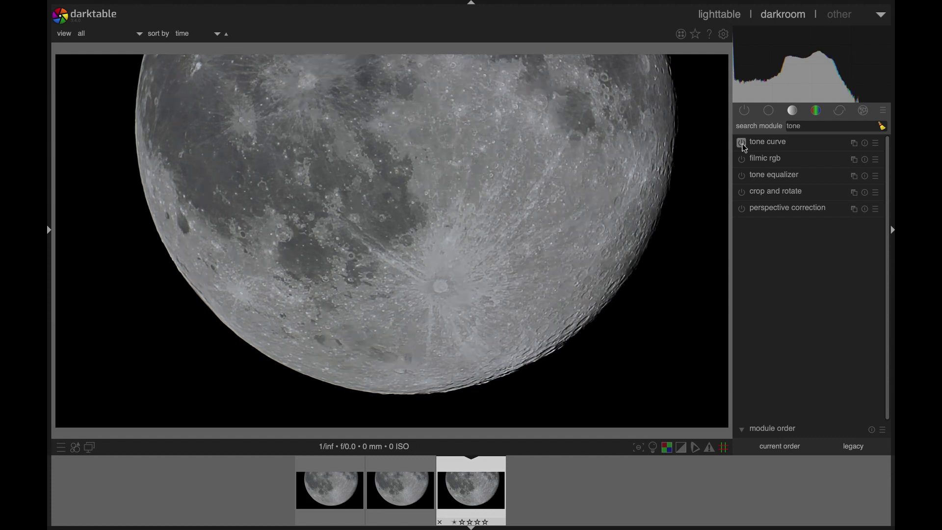
pyautogui.click(743, 145)
pyautogui.click(743, 145)
pyautogui.click(743, 145)
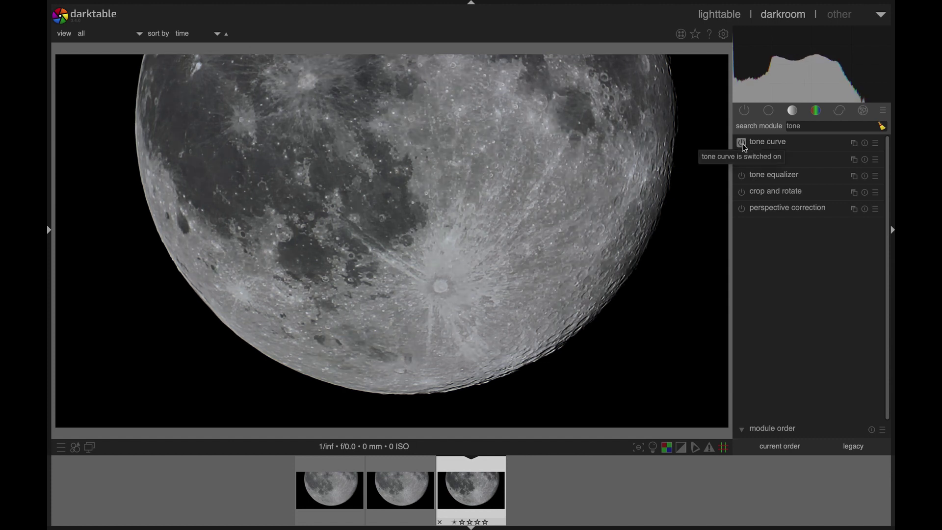
# Show only active modules and compare sharpen and tone curve, leaving both enabled.
pyautogui.click(744, 111)
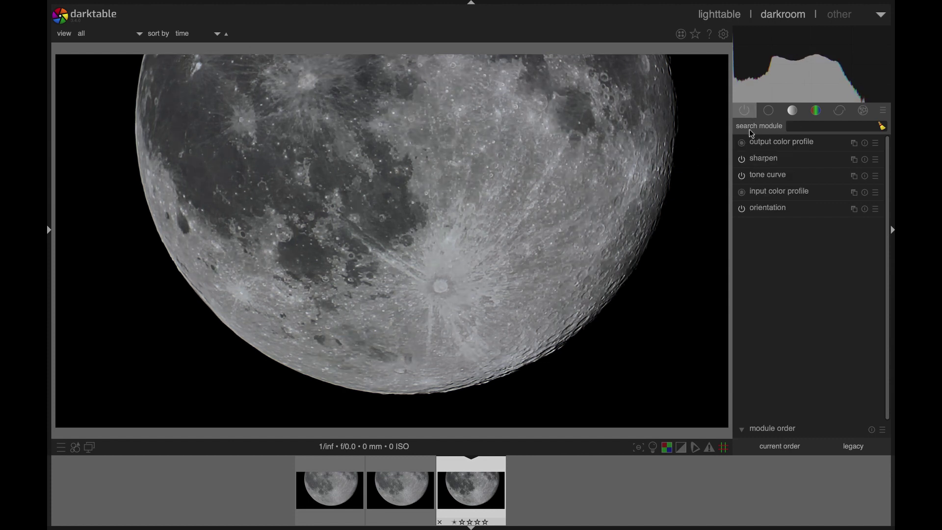
pyautogui.click(743, 160)
pyautogui.click(742, 159)
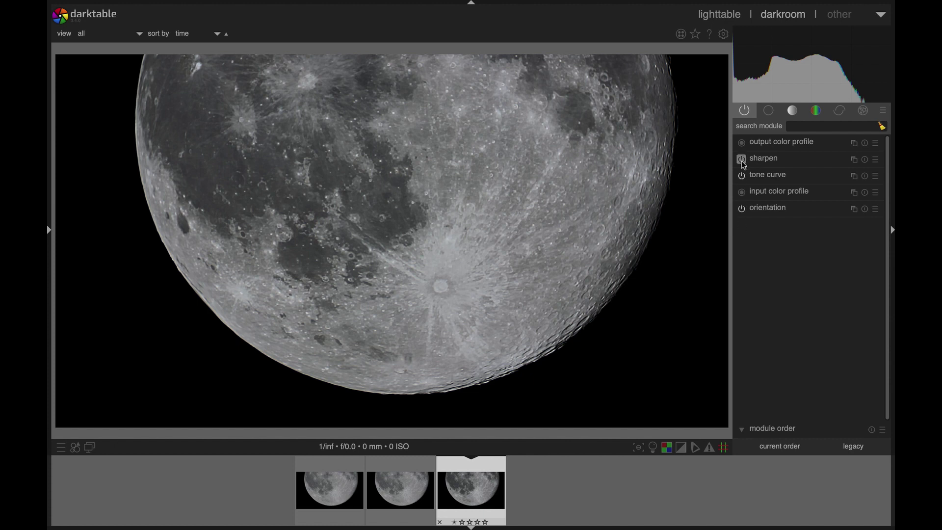
pyautogui.click(742, 176)
pyautogui.click(742, 176)
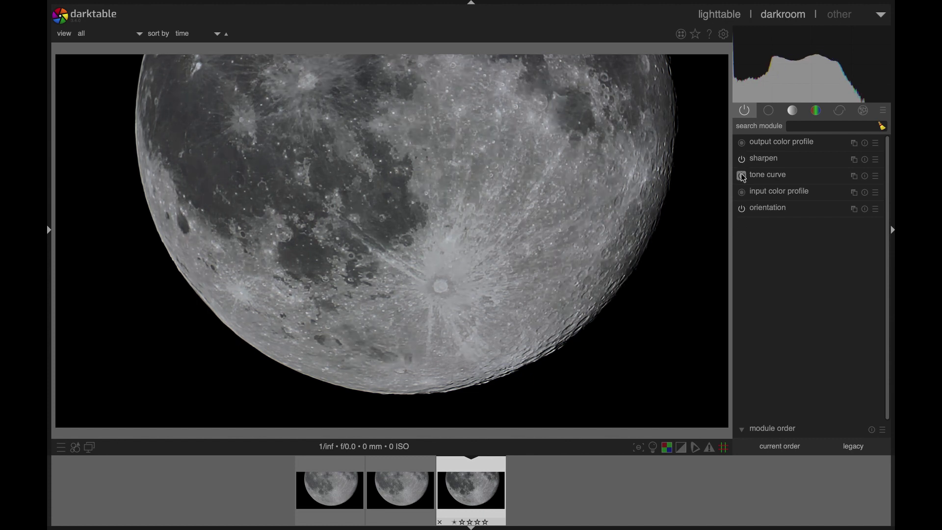
pyautogui.click(807, 129)
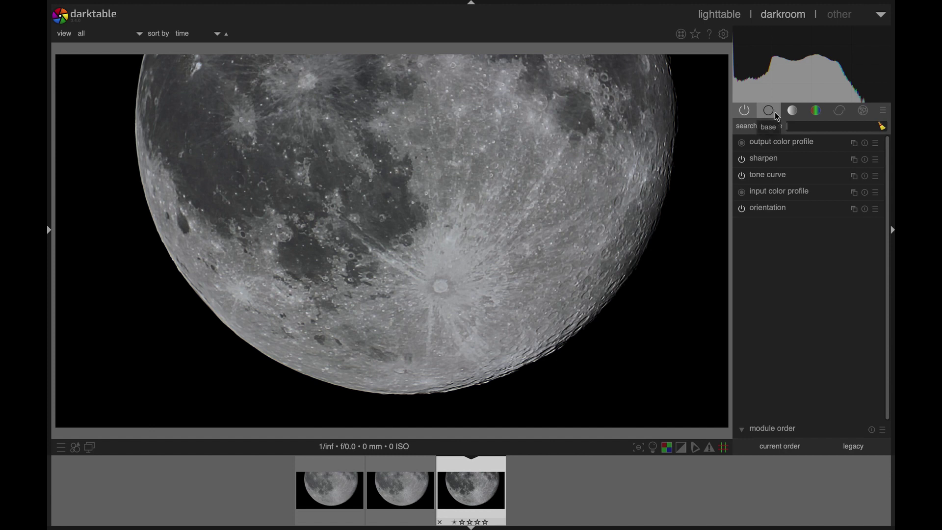